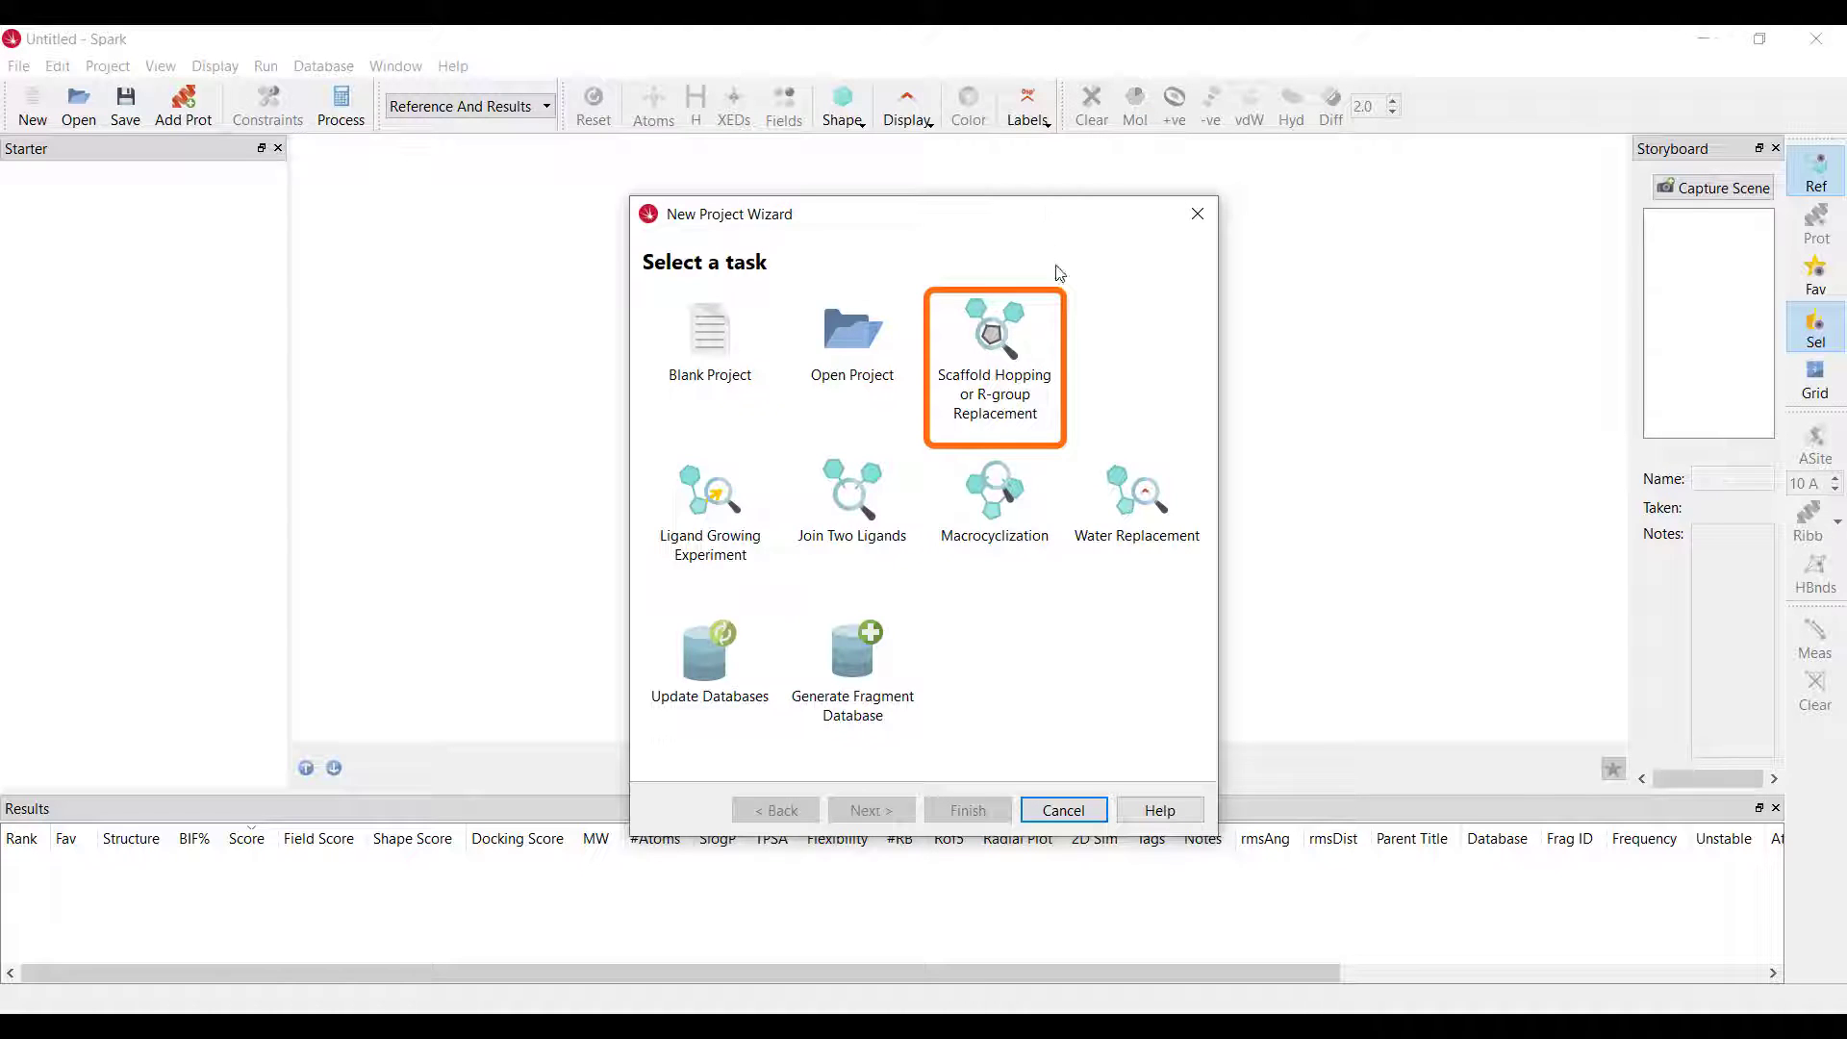
# Start an R-group replacement project and load subs_3K31_lig.sdf as the starter, keeping its input protonation
pyautogui.doubleClick(1049, 308)
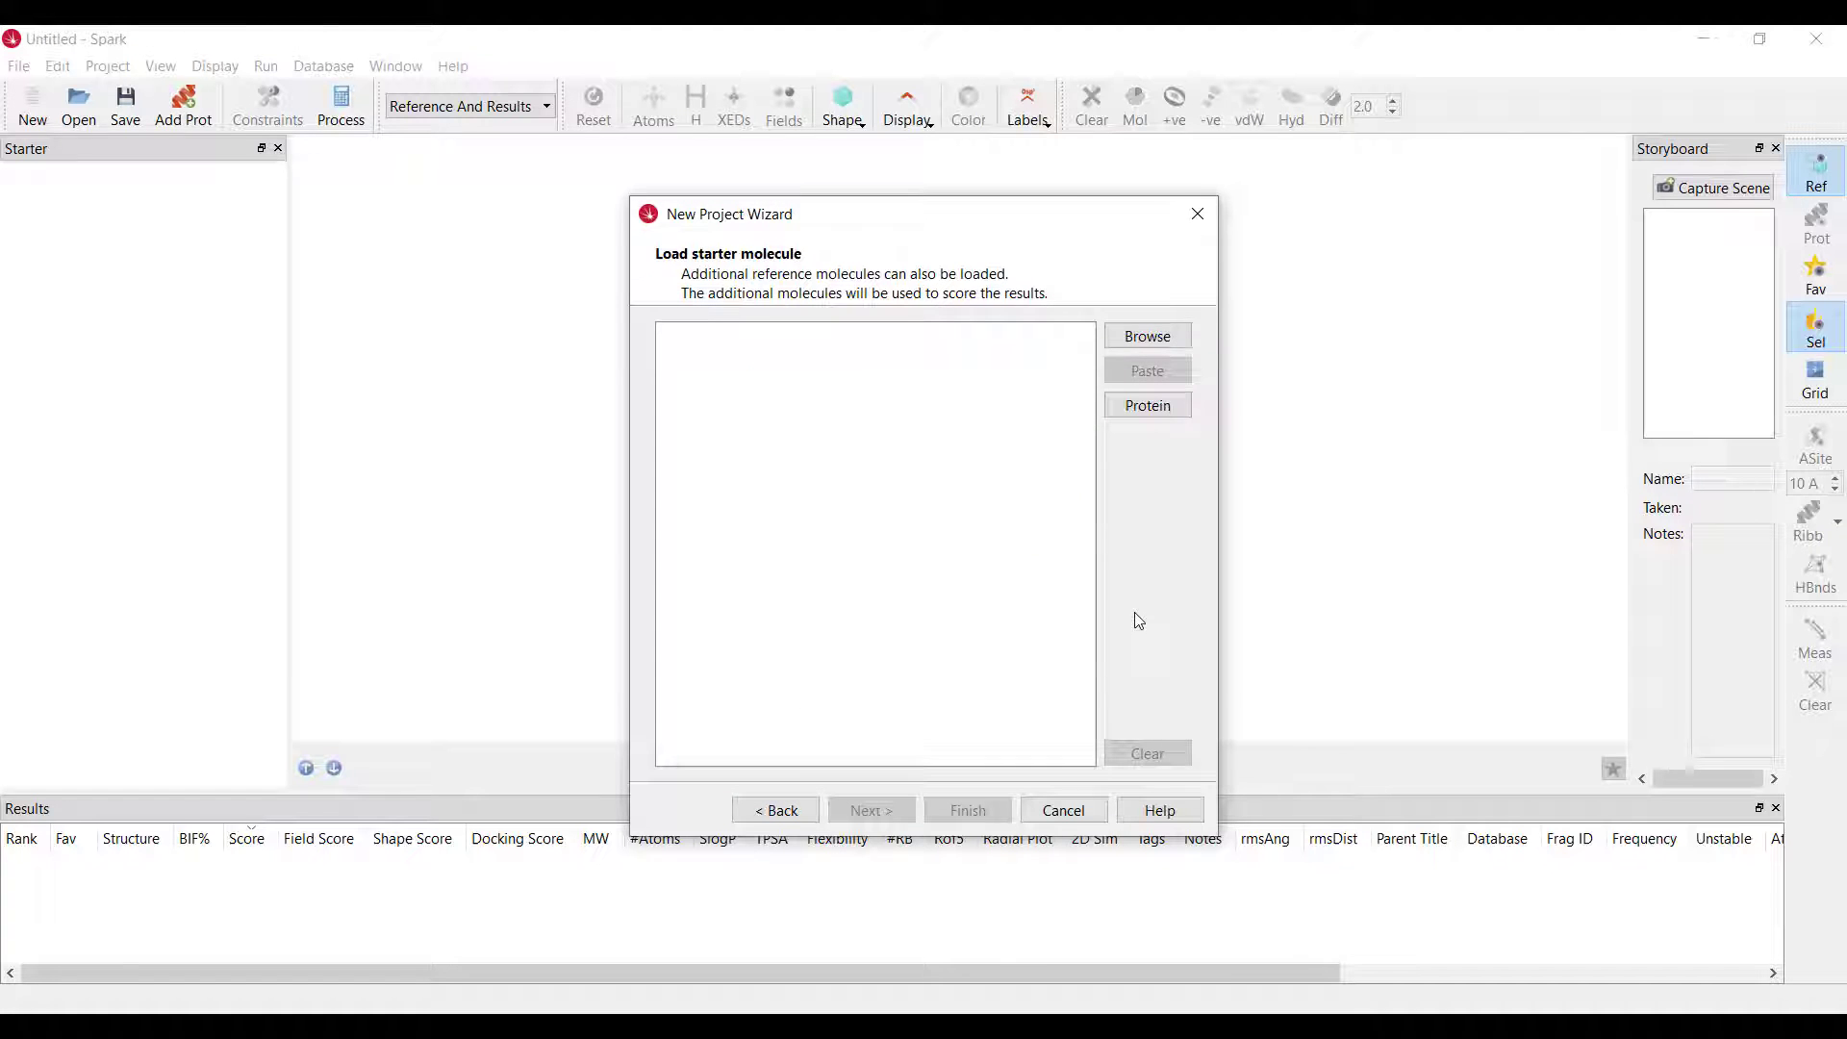
pyautogui.click(1184, 339)
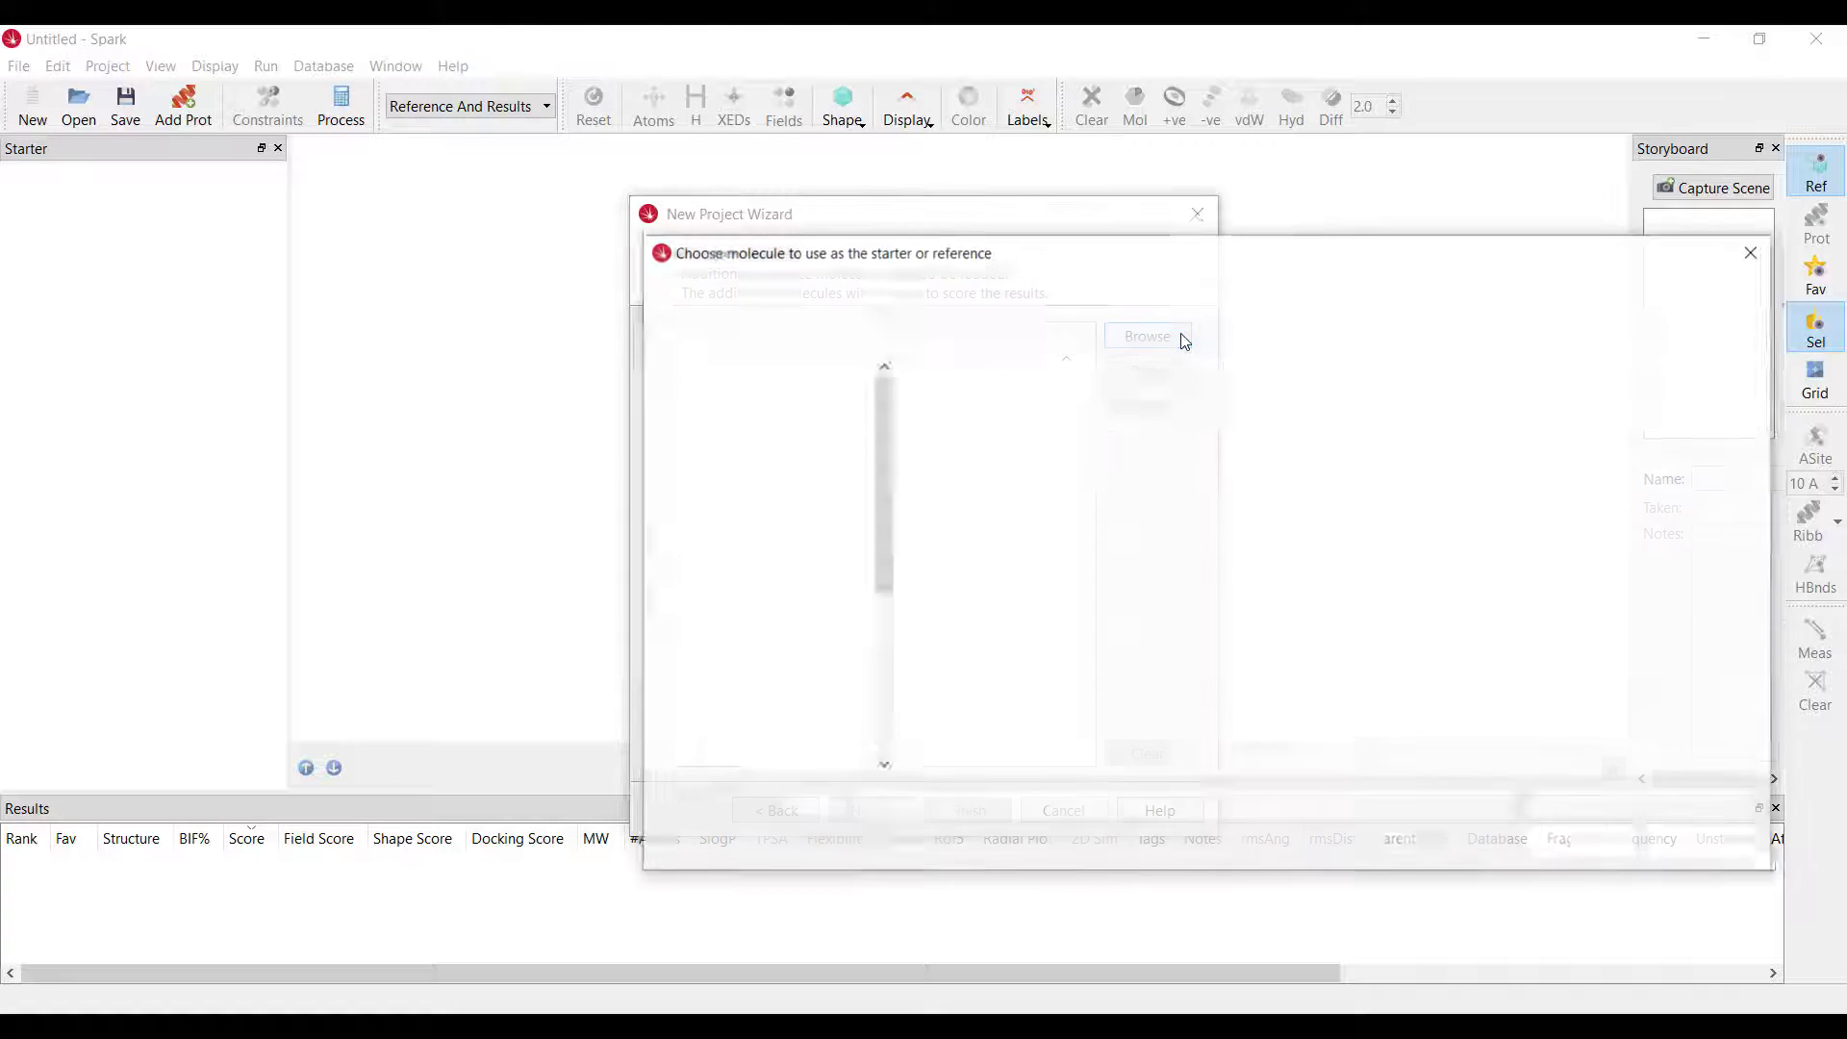
pyautogui.click(1055, 461)
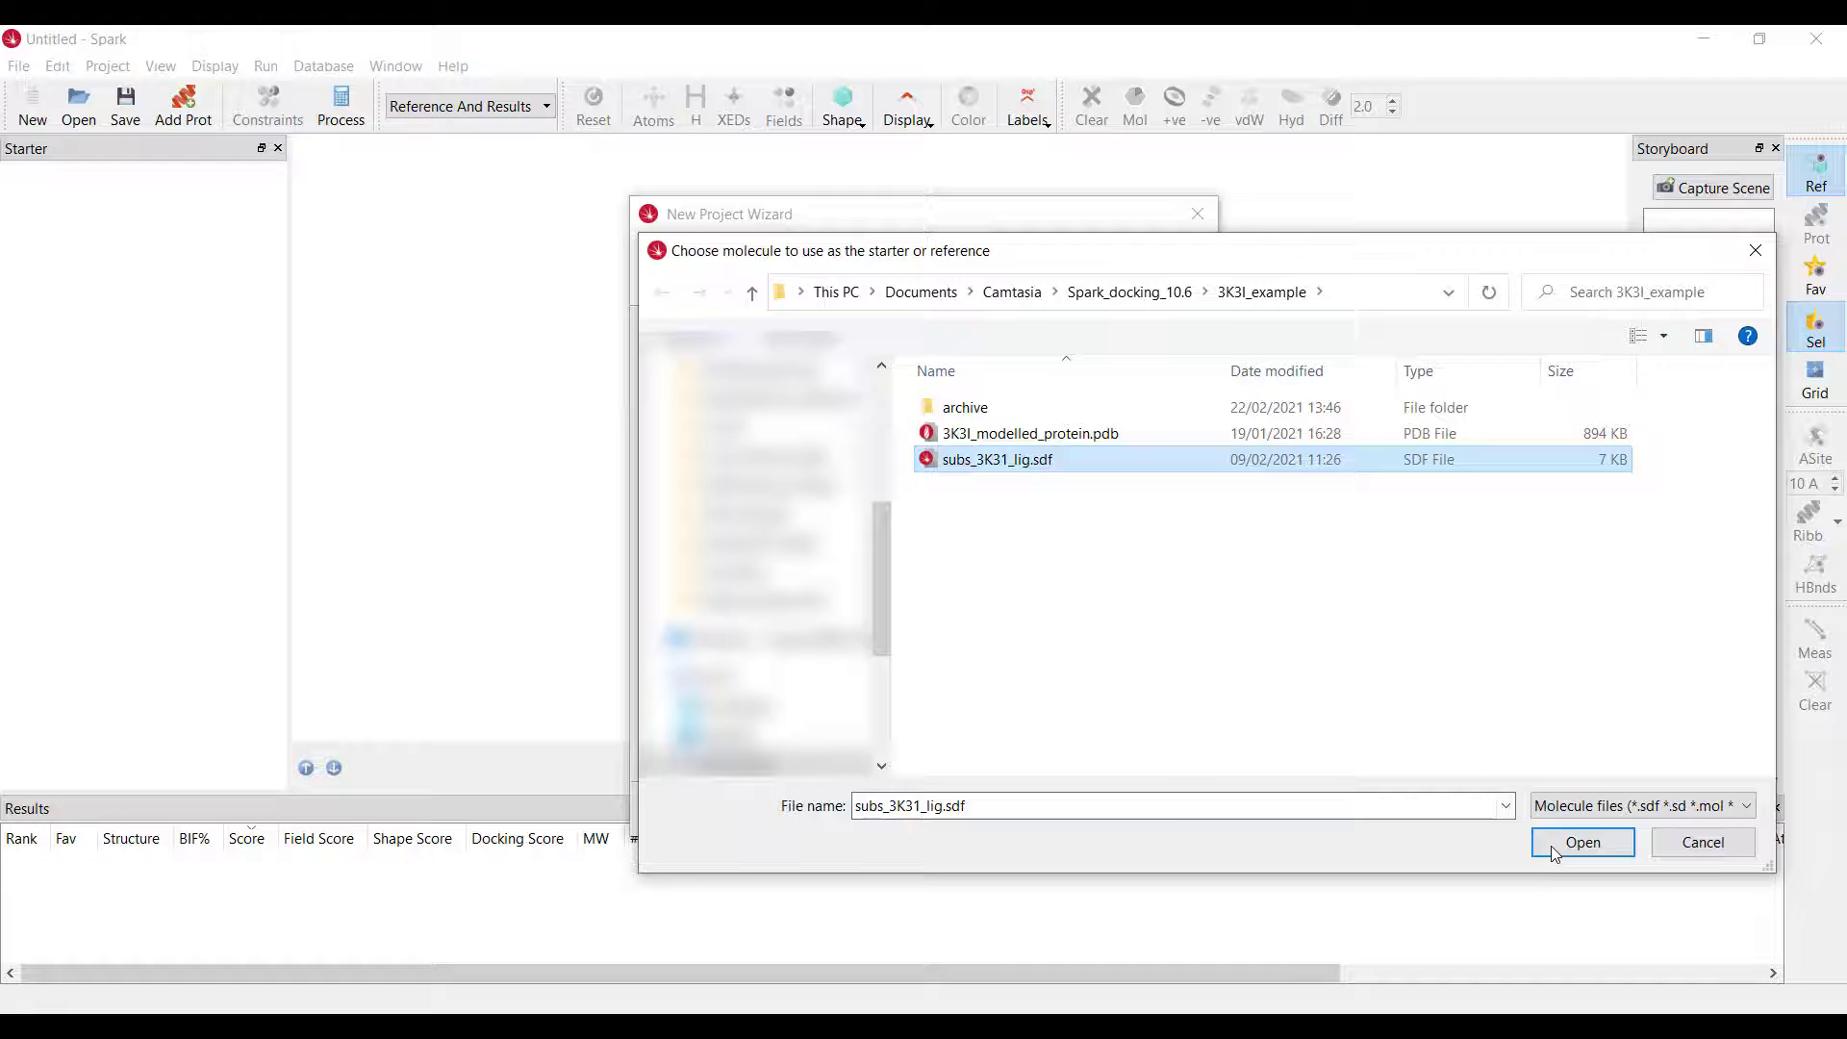
pyautogui.click(1583, 842)
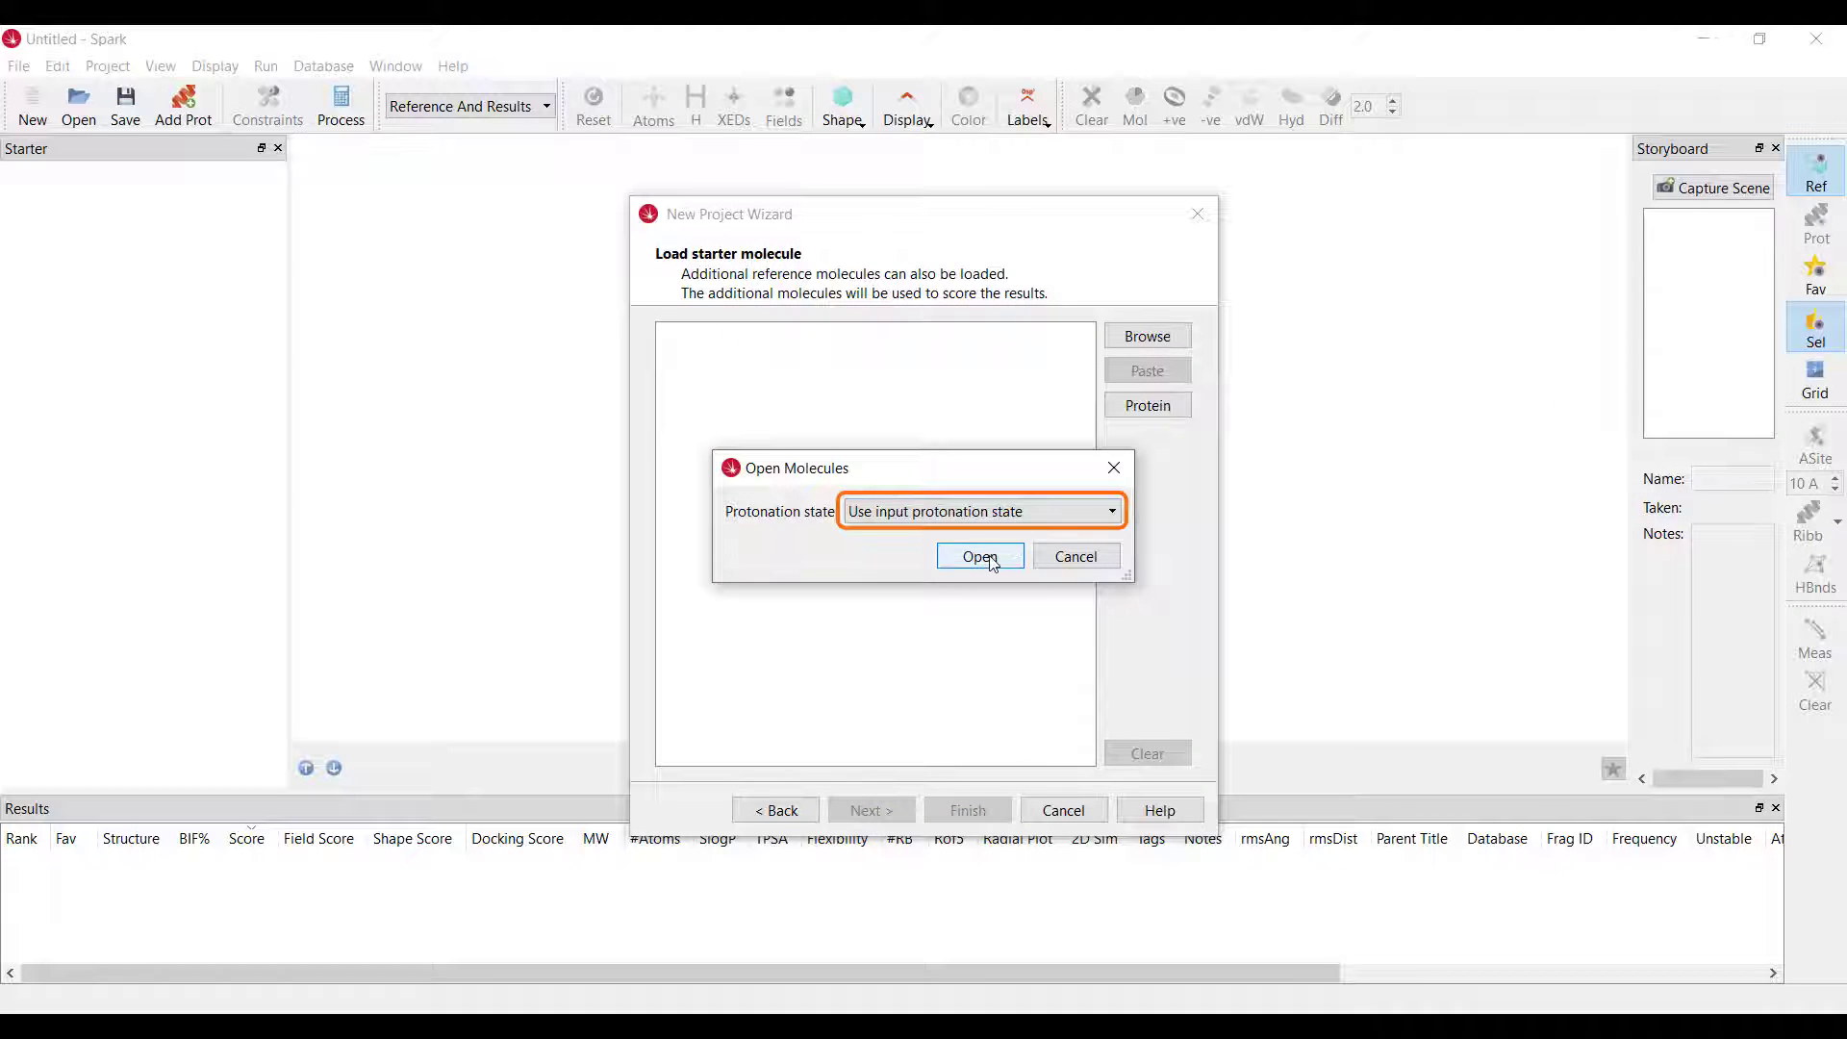
pyautogui.click(980, 556)
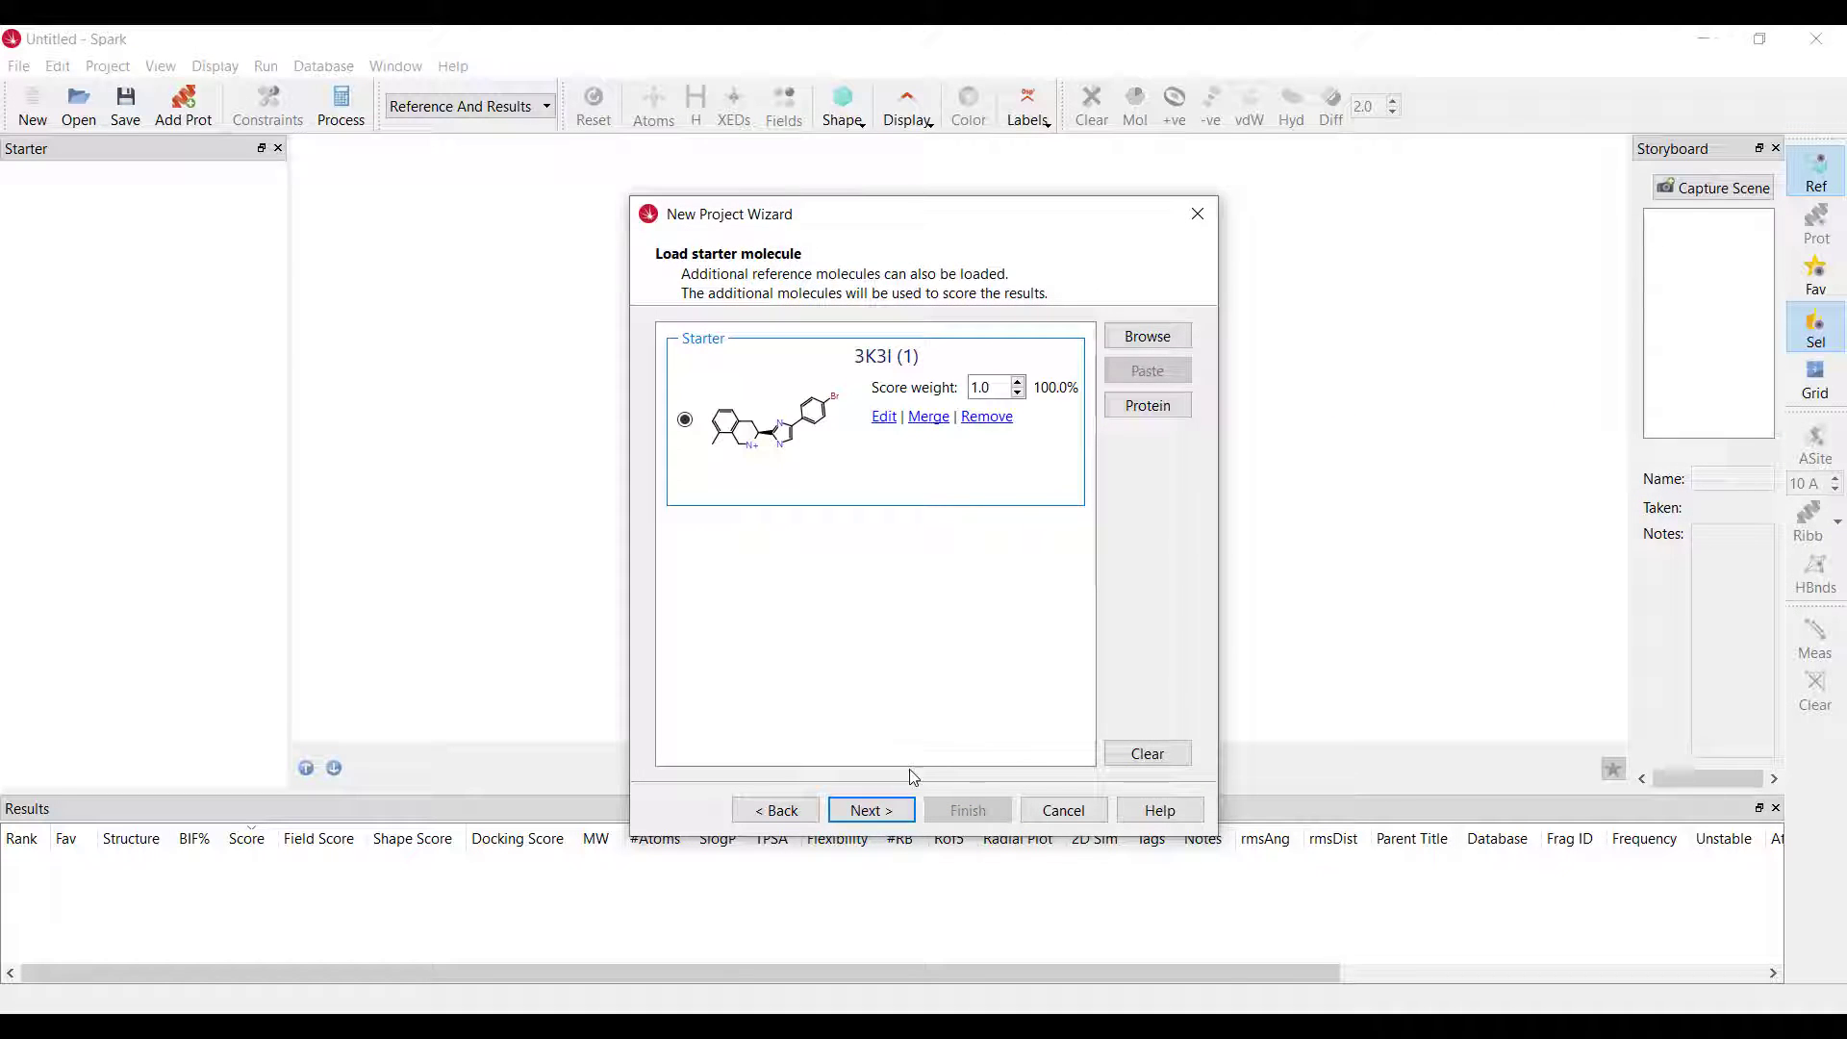
# Mark the starter's methyl group as the region to replace, allowing all attachment atom types
pyautogui.click(883, 811)
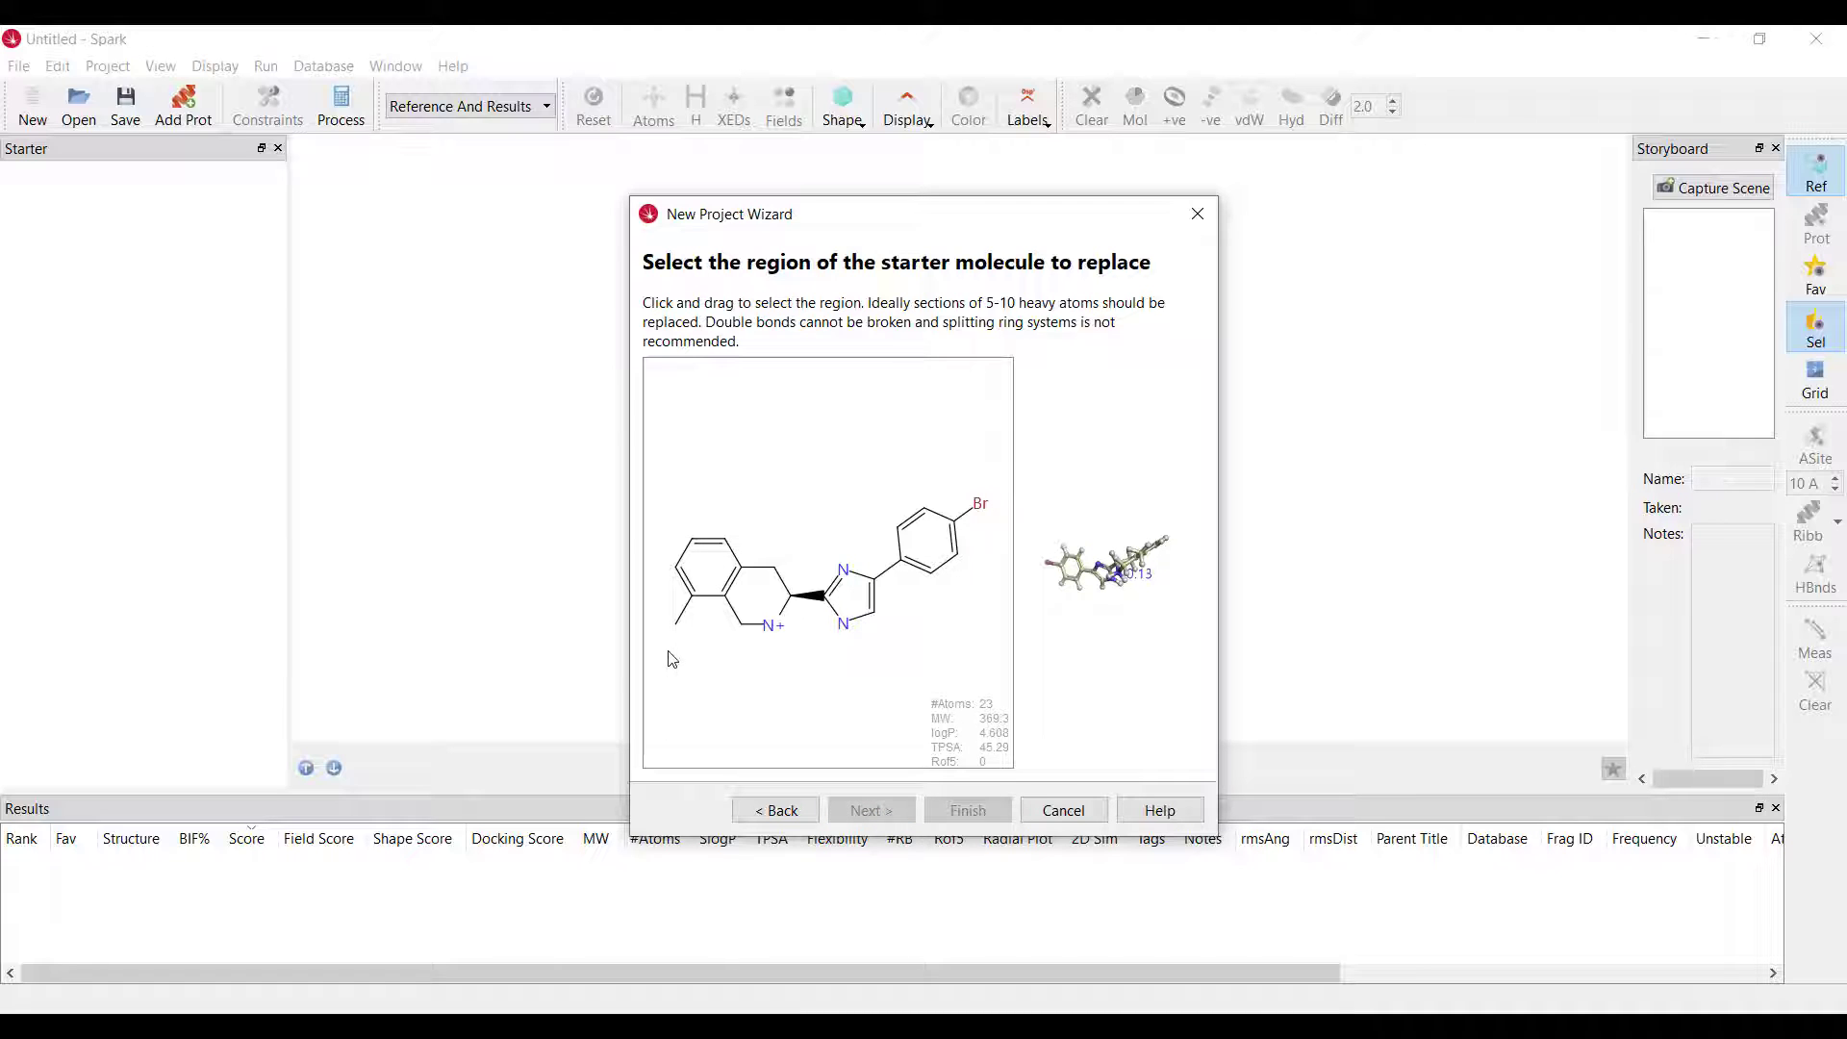
pyautogui.moveTo(672, 651)
pyautogui.mouseDown()
pyautogui.moveTo(699, 630)
pyautogui.moveTo(683, 604)
pyautogui.moveTo(674, 649)
pyautogui.mouseUp()
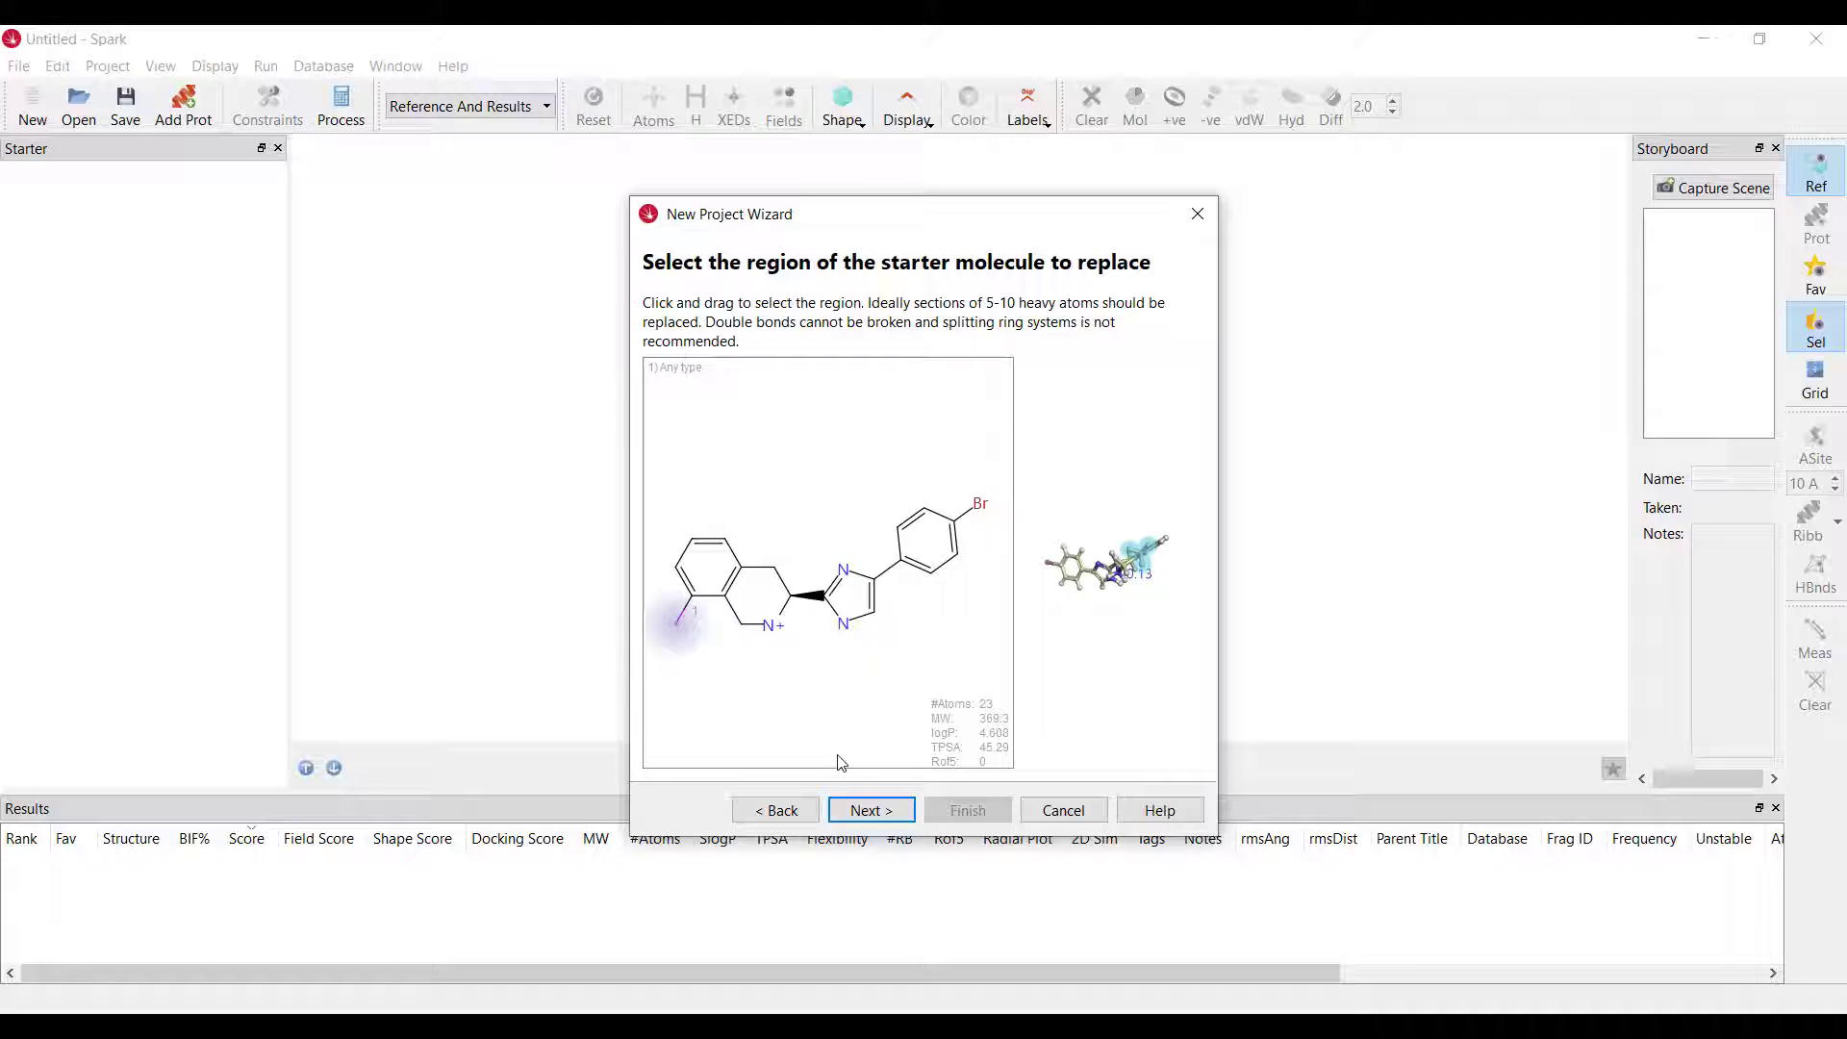
pyautogui.click(872, 810)
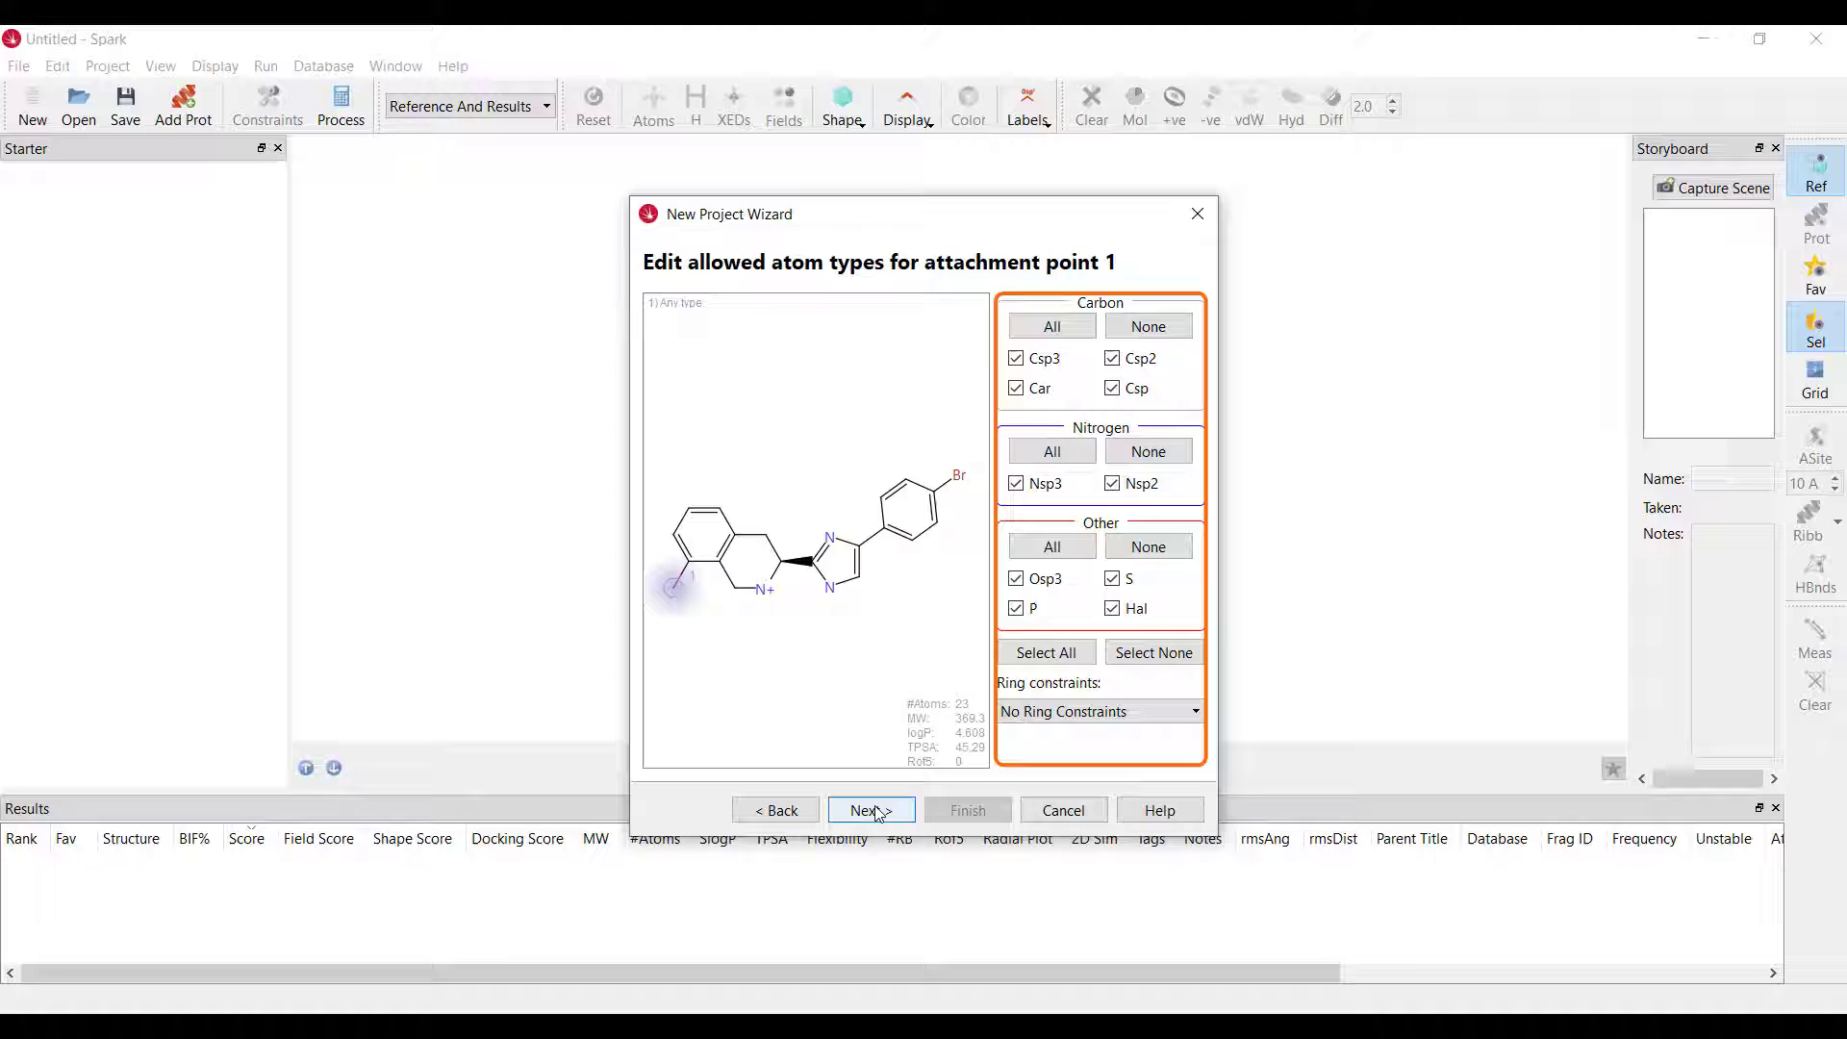
pyautogui.click(878, 810)
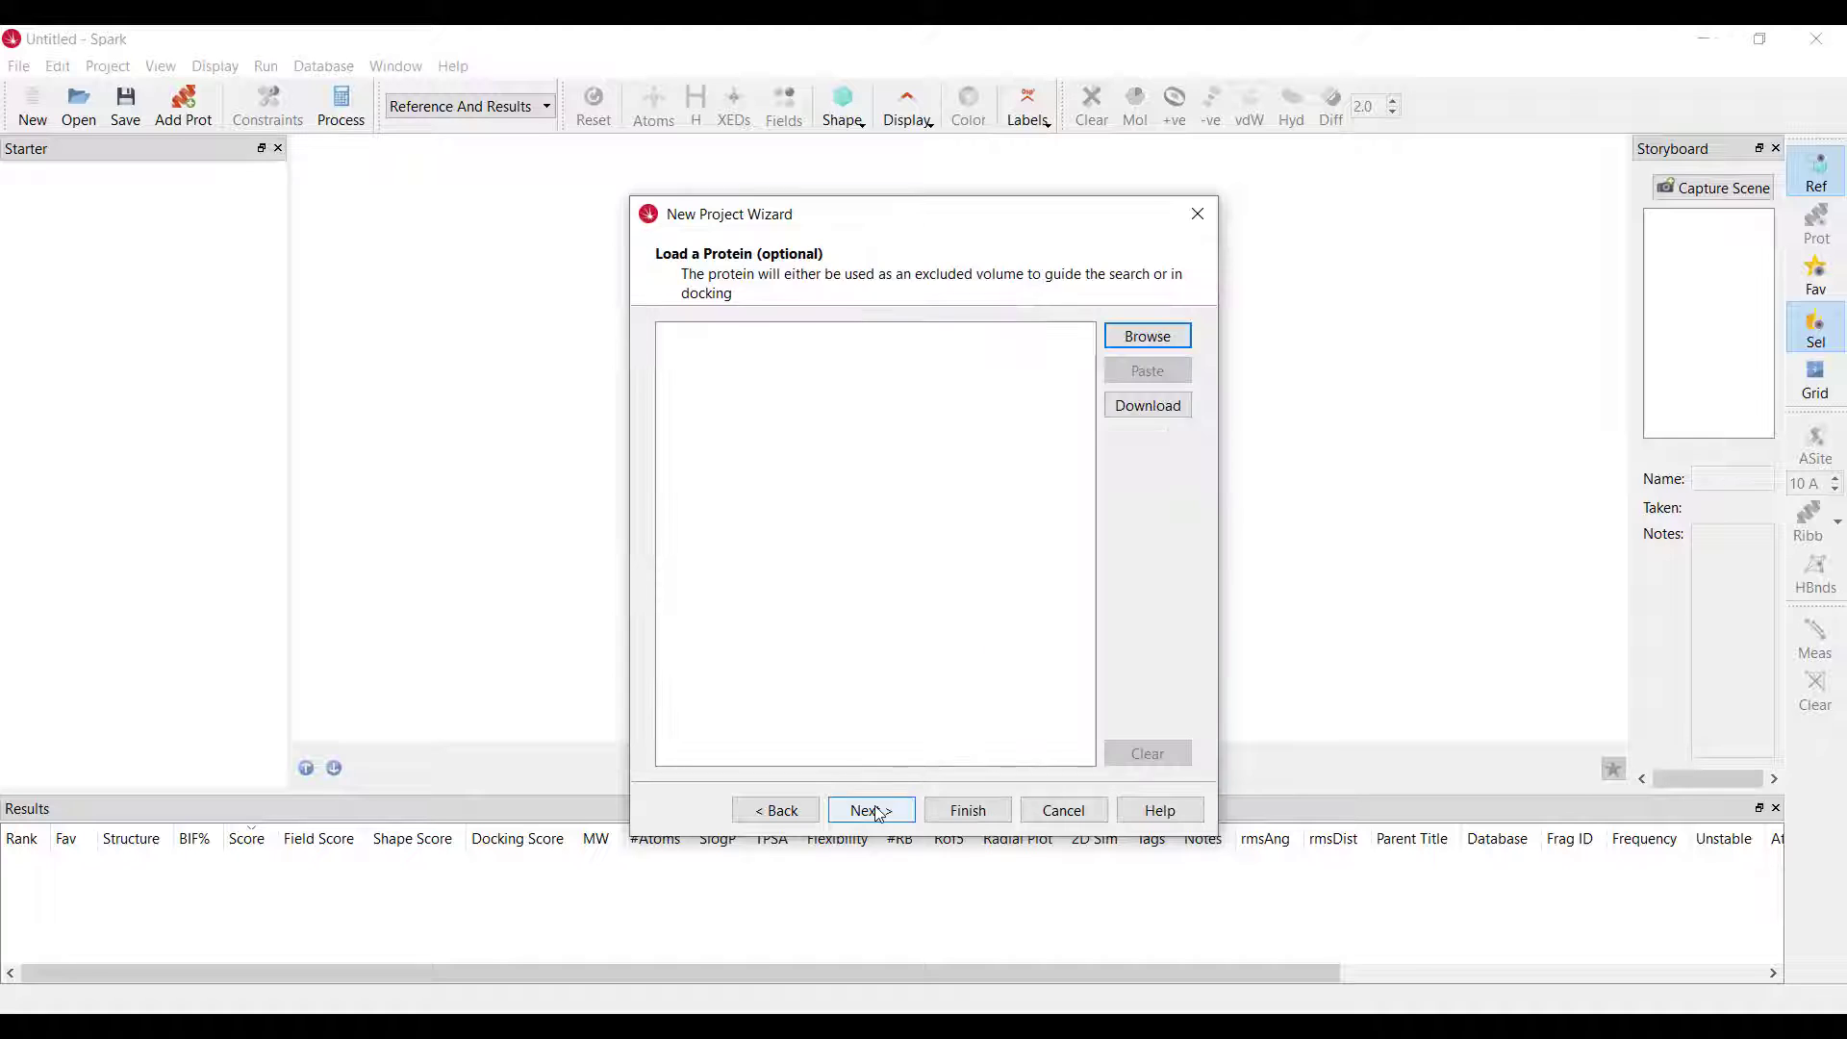
# Load 3K3I_modelled_protein.pdb as the docking protein with its input protonation state, then finish setup
pyautogui.click(1159, 343)
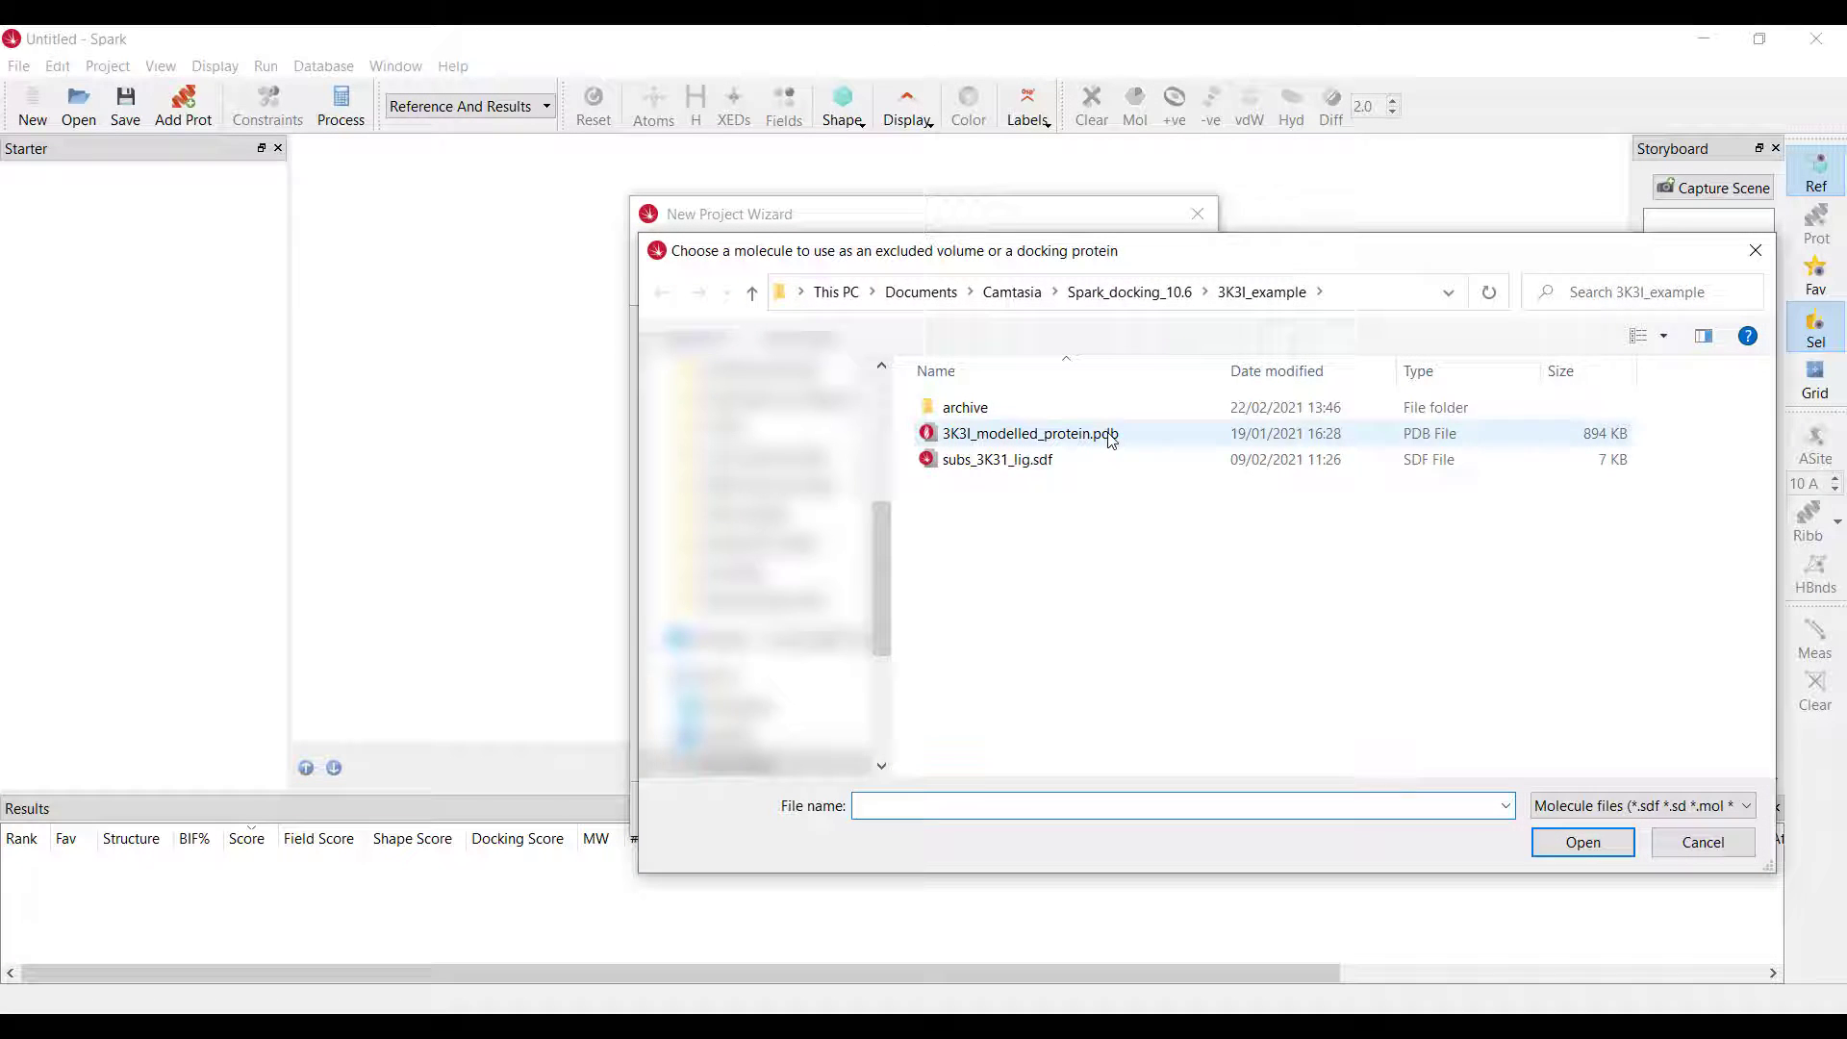
pyautogui.click(1105, 435)
pyautogui.click(1583, 842)
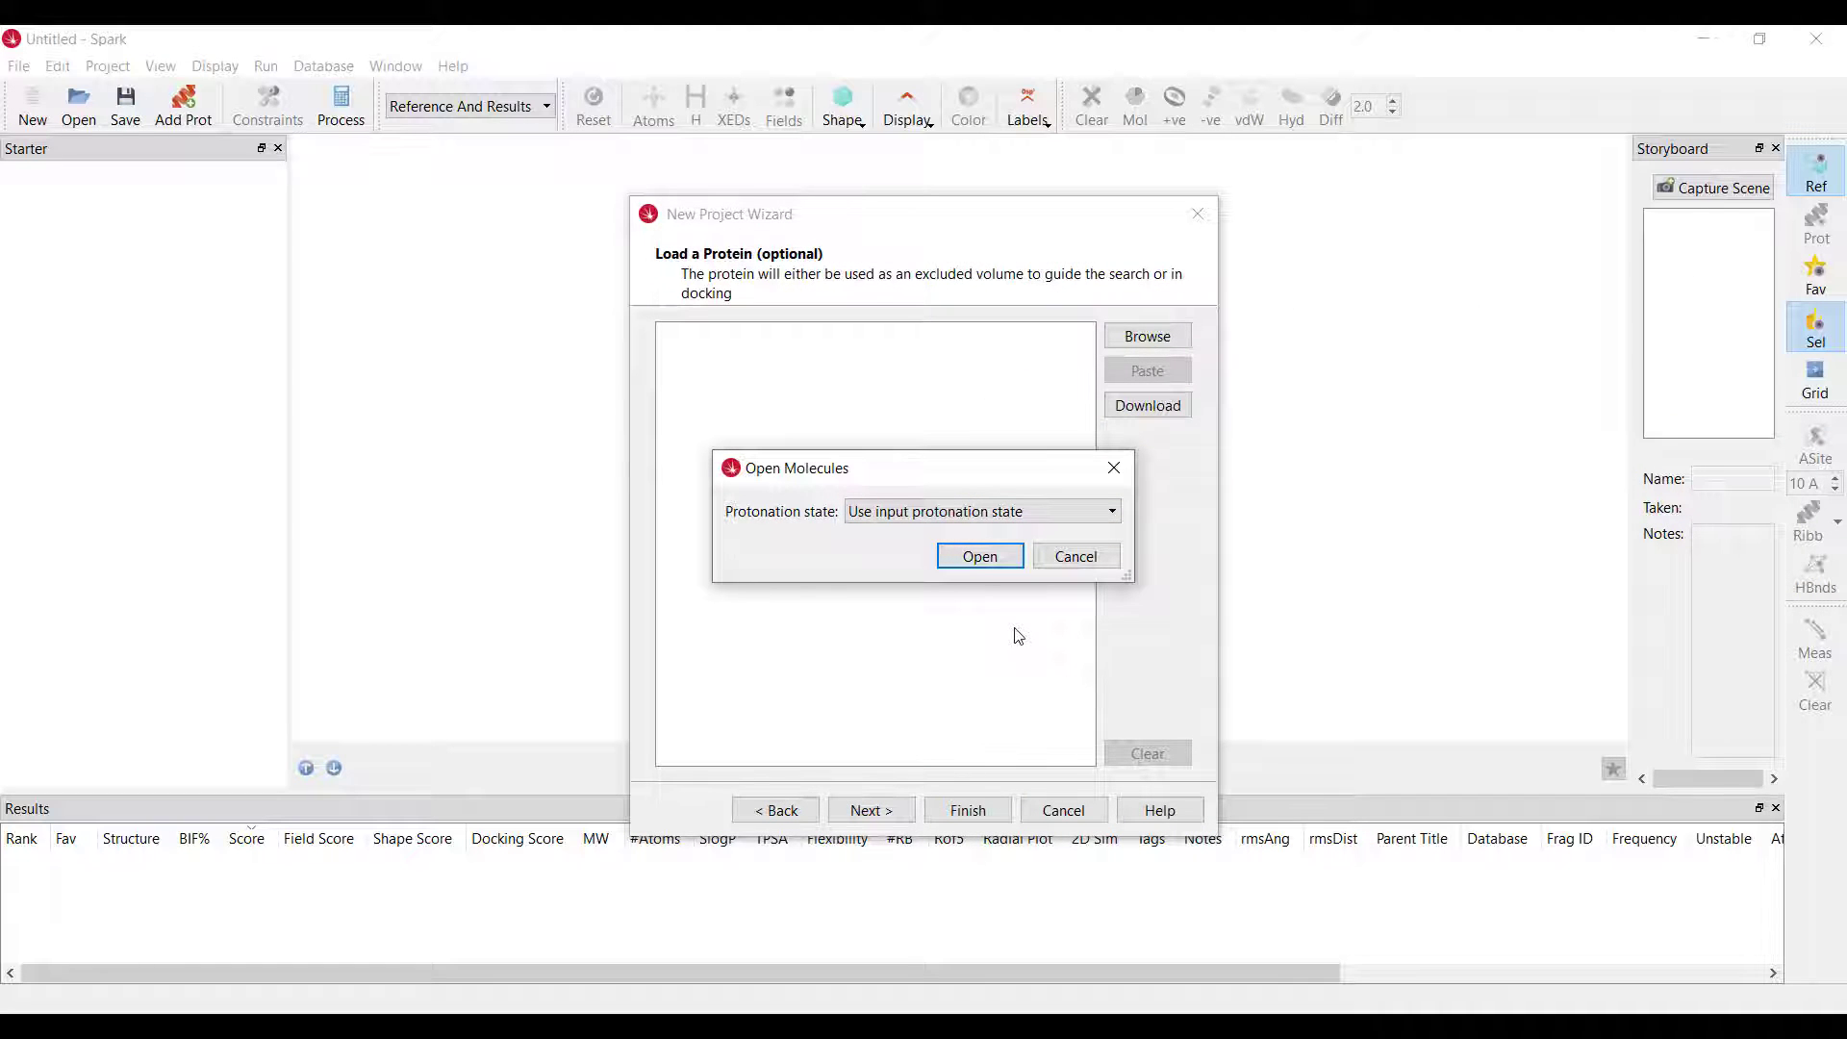
pyautogui.click(983, 560)
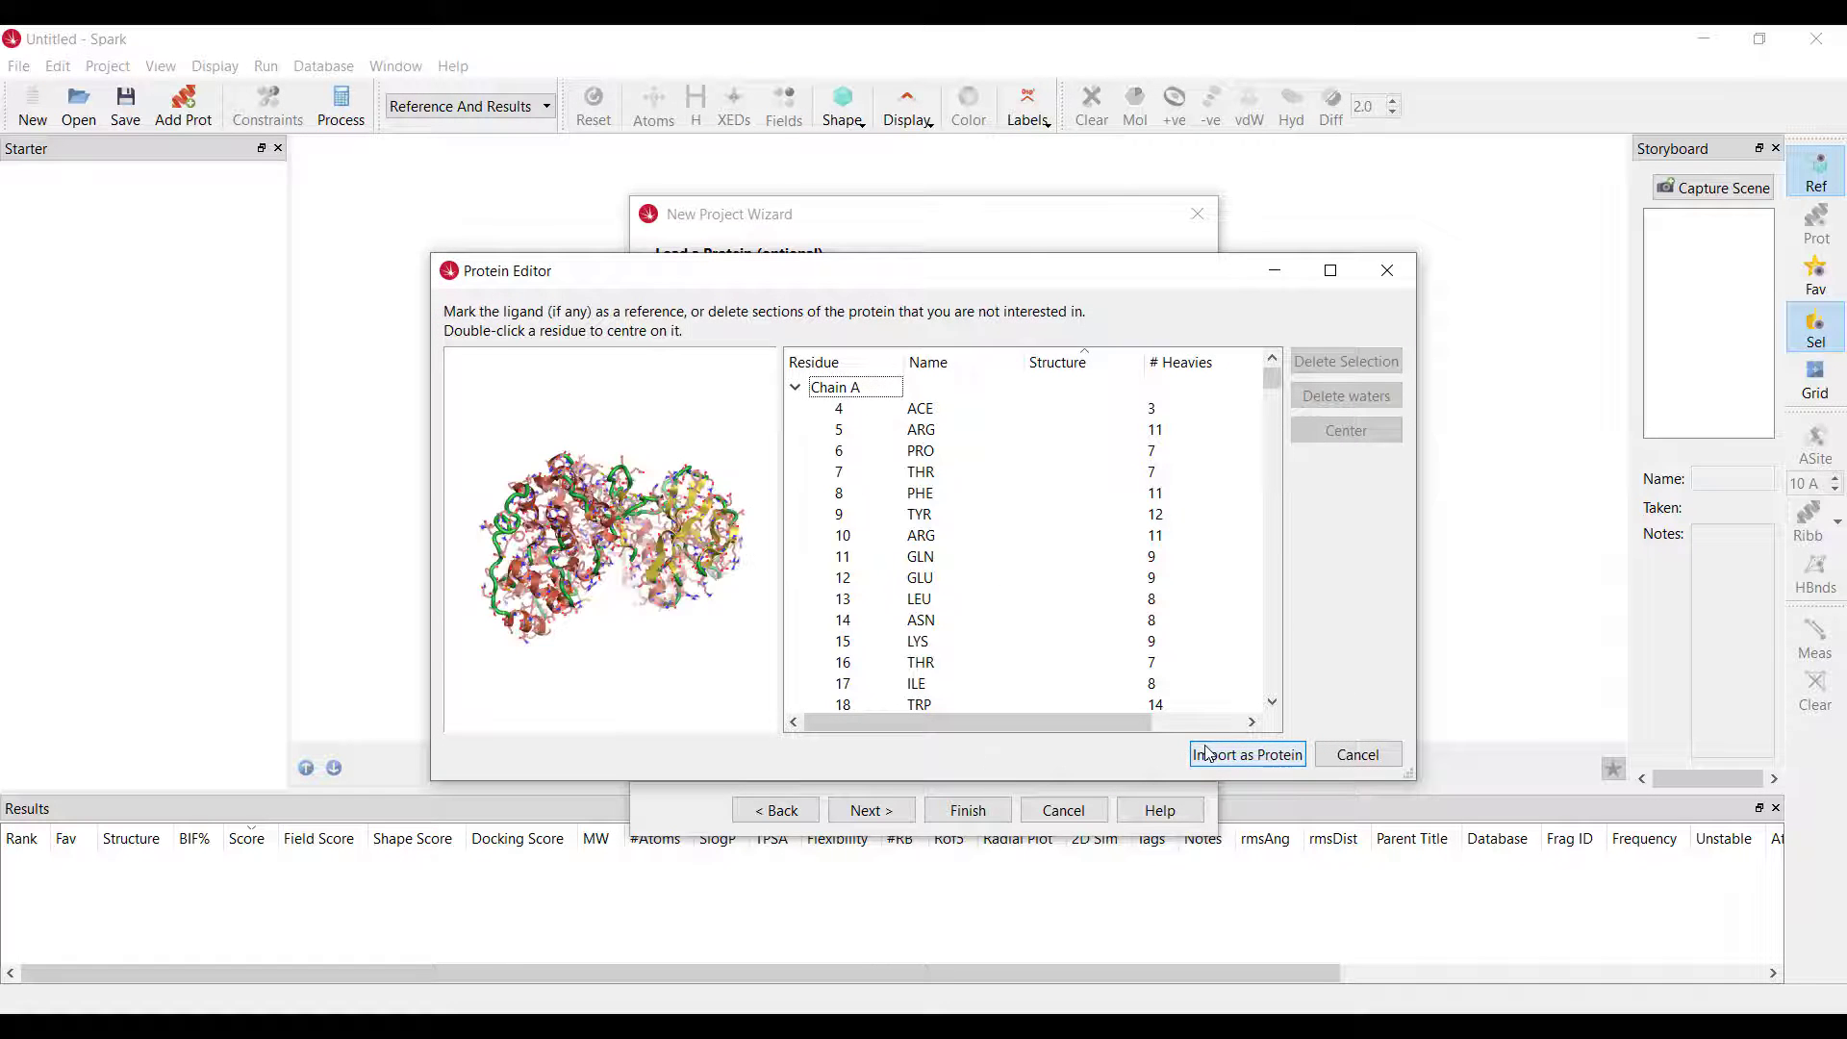
pyautogui.click(1189, 757)
pyautogui.click(968, 810)
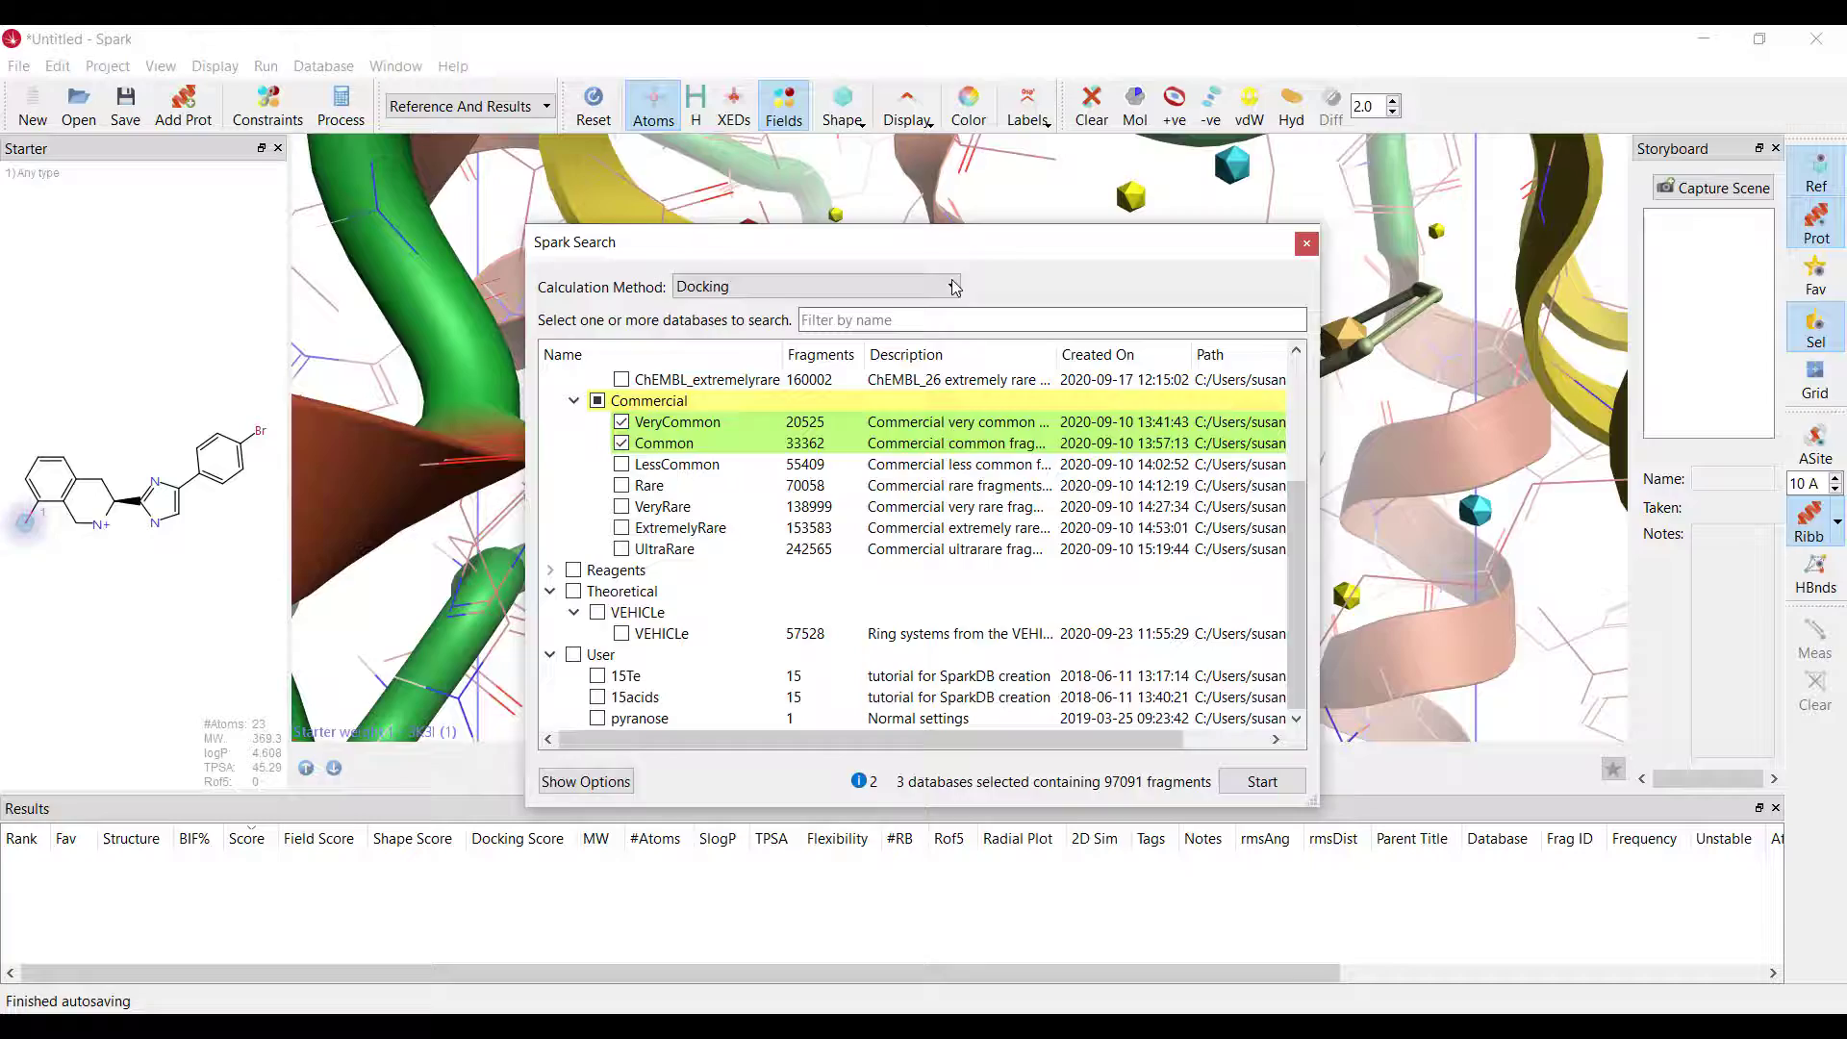
# Hide the protein ribbons and add a docking constraint on the protein atom next to the starter
pyautogui.moveTo(1007, 252); pyautogui.dragTo(923, 869)
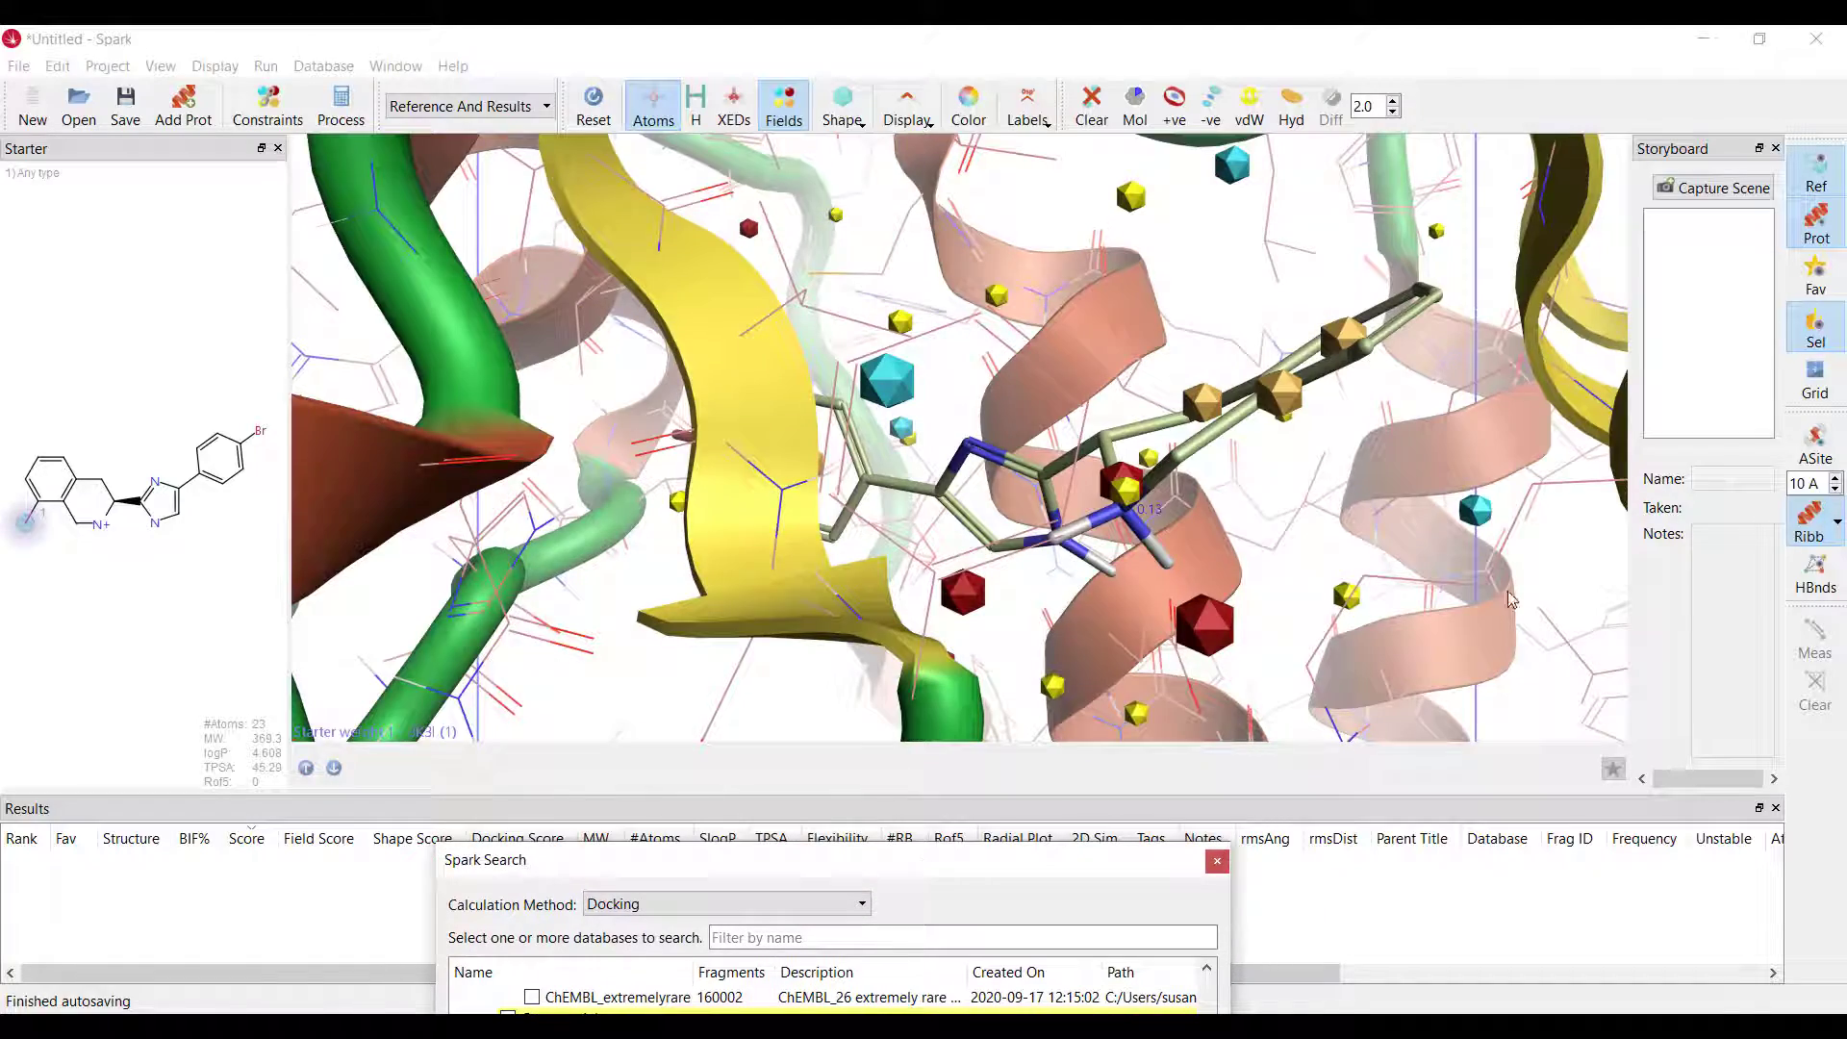
pyautogui.click(1808, 519)
pyautogui.scroll(-6, 772, 294)
pyautogui.moveTo(773, 294); pyautogui.dragTo(1000, 554)
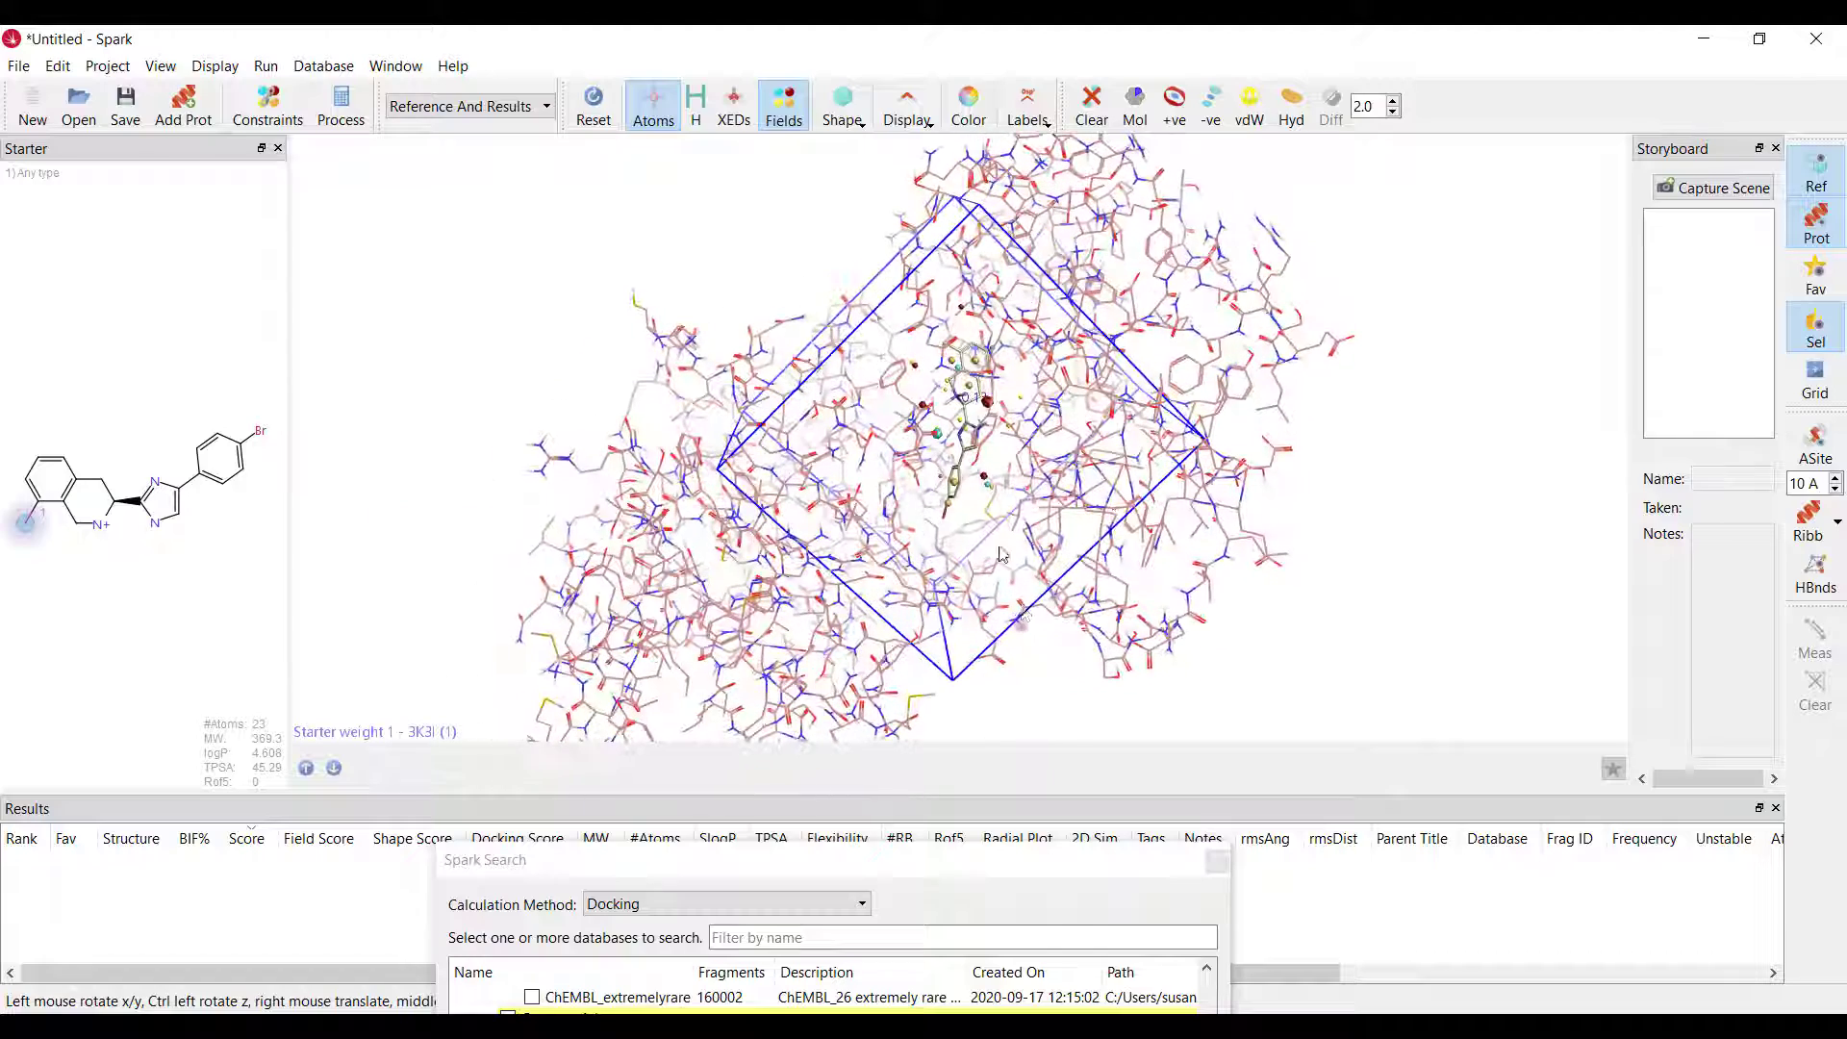
pyautogui.rightClick(887, 327)
pyautogui.click(933, 335)
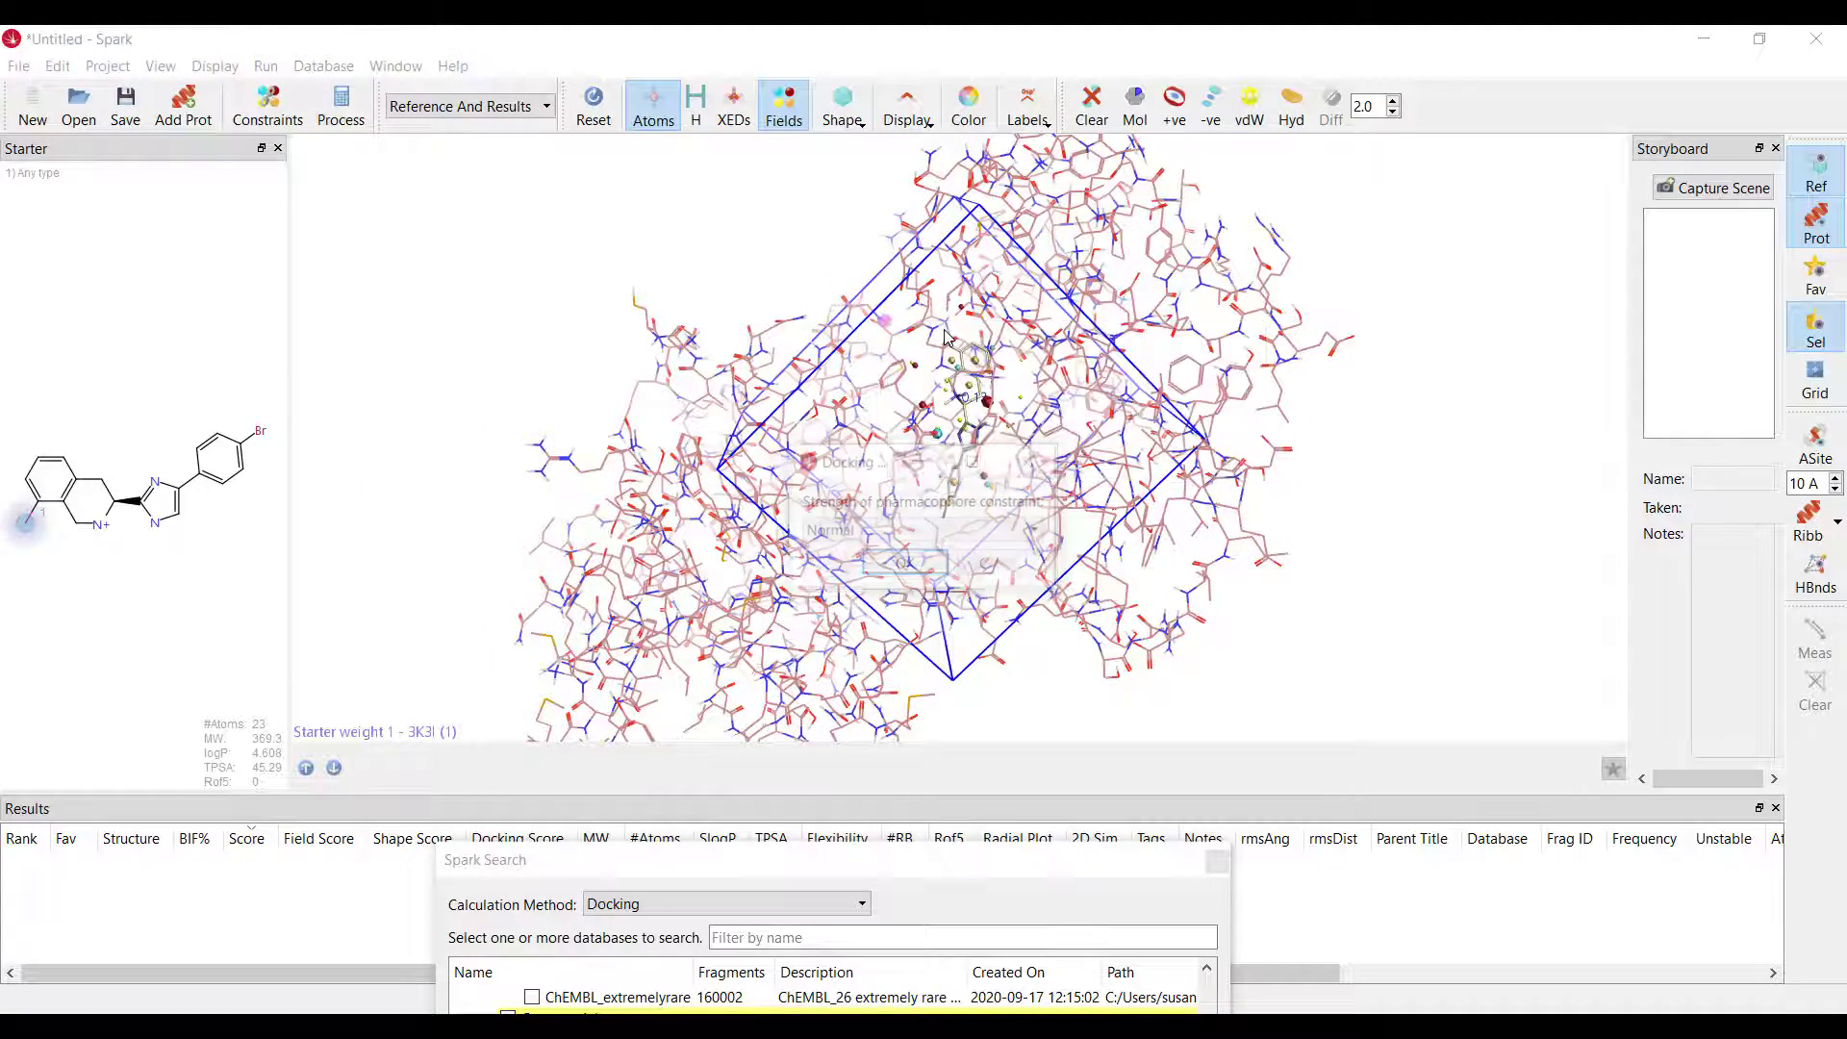
pyautogui.click(904, 564)
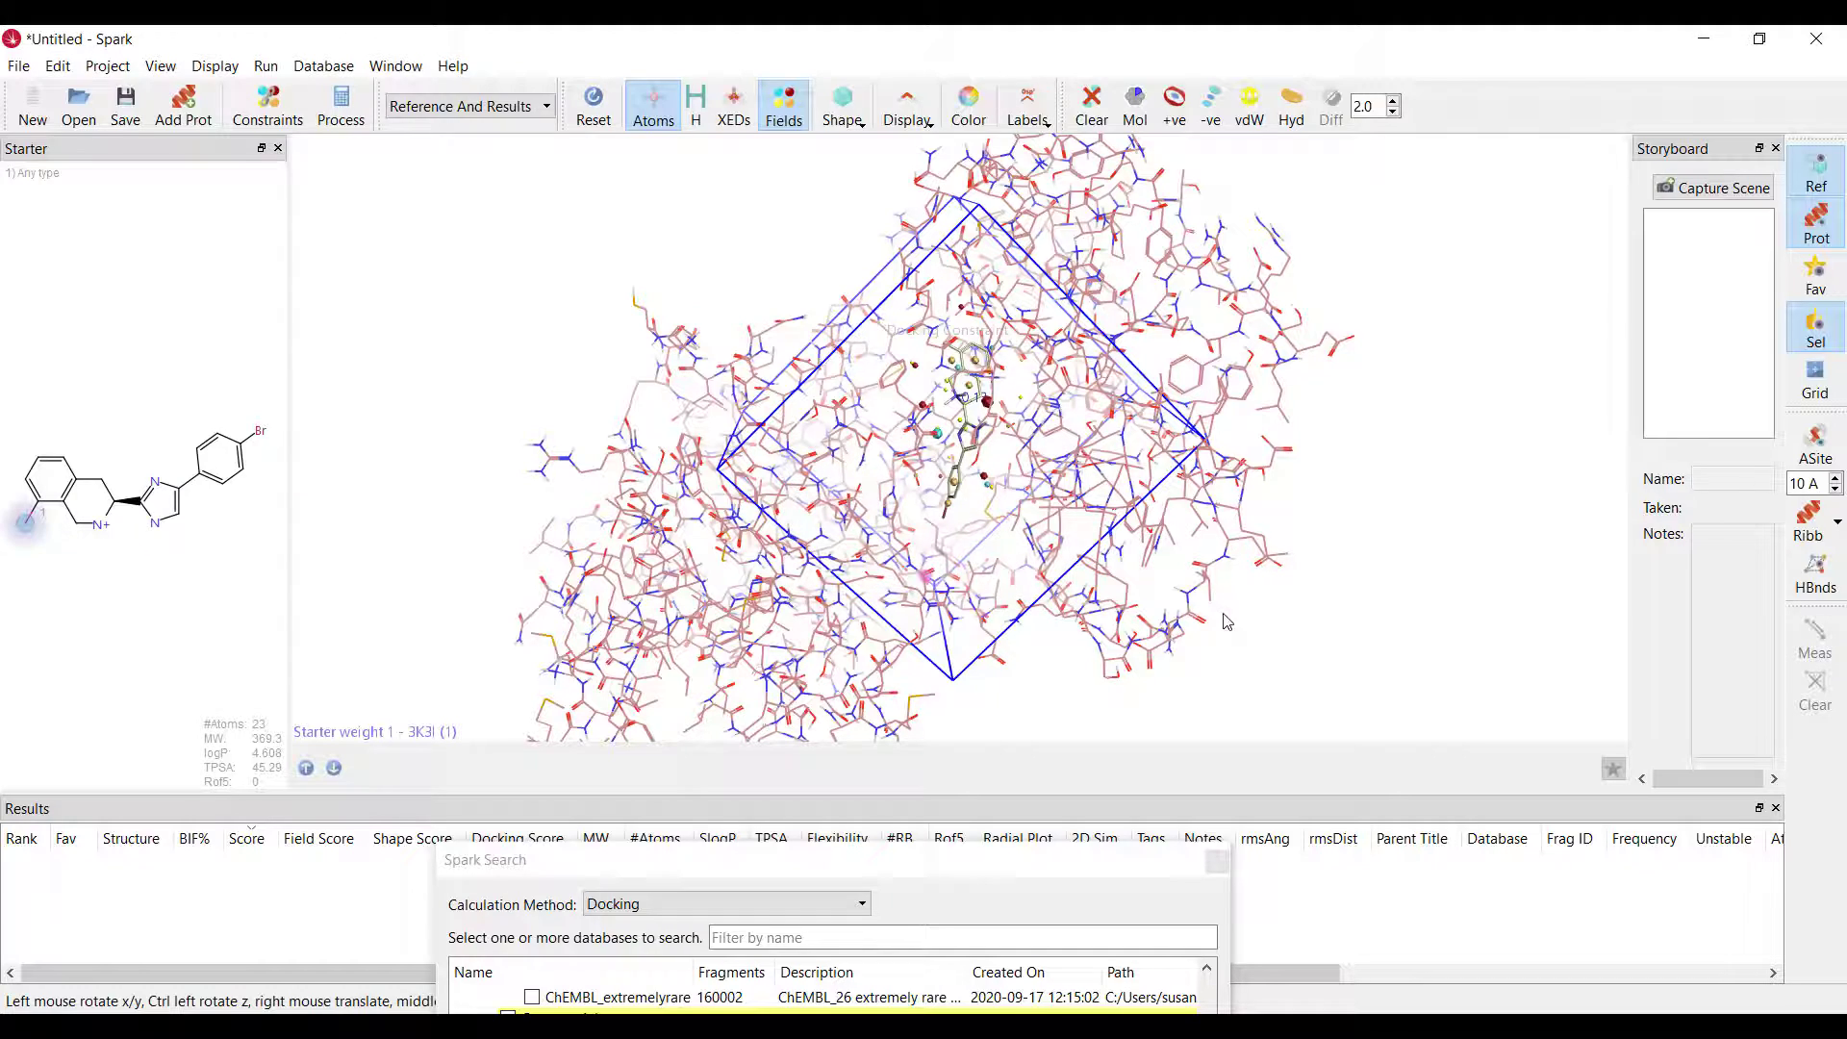
pyautogui.moveTo(1138, 870); pyautogui.dragTo(1241, 304)
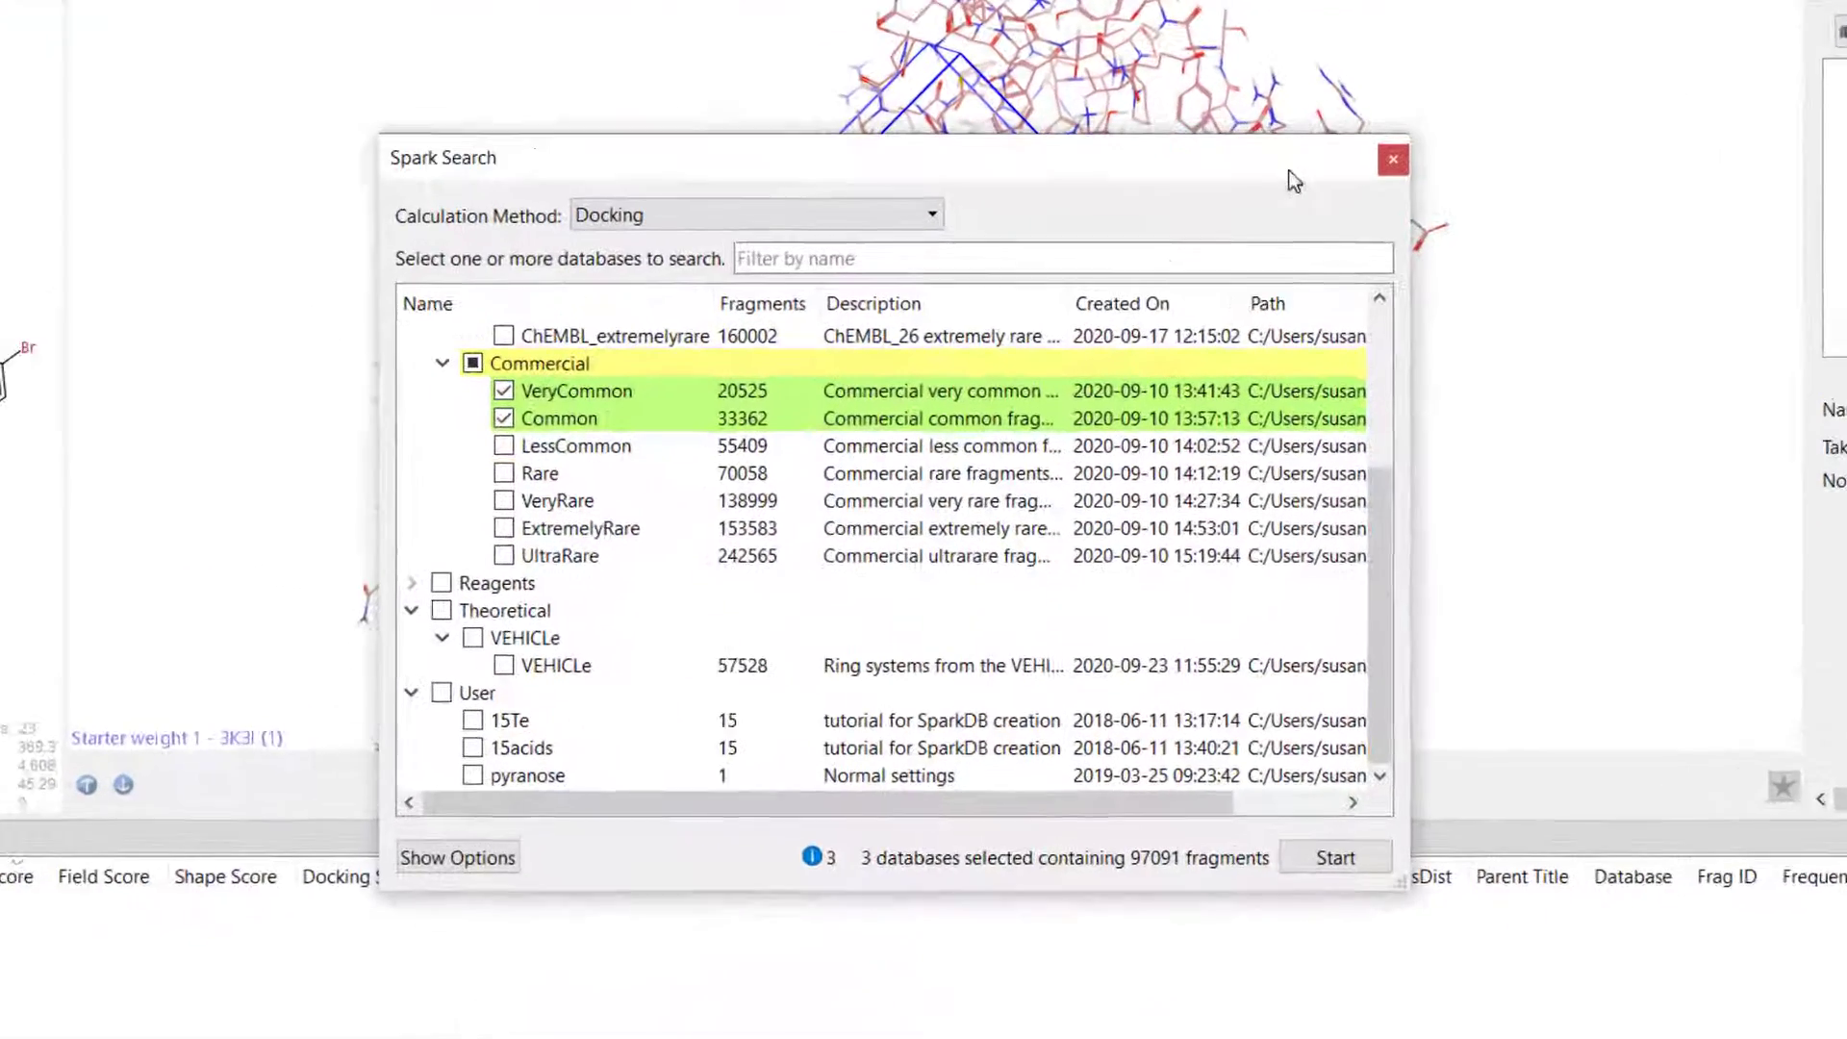
# Clear all Fragments databases and select only Reagents > eMolecules_thiolS (1996 fragments)
pyautogui.scroll(3, 558, 524)
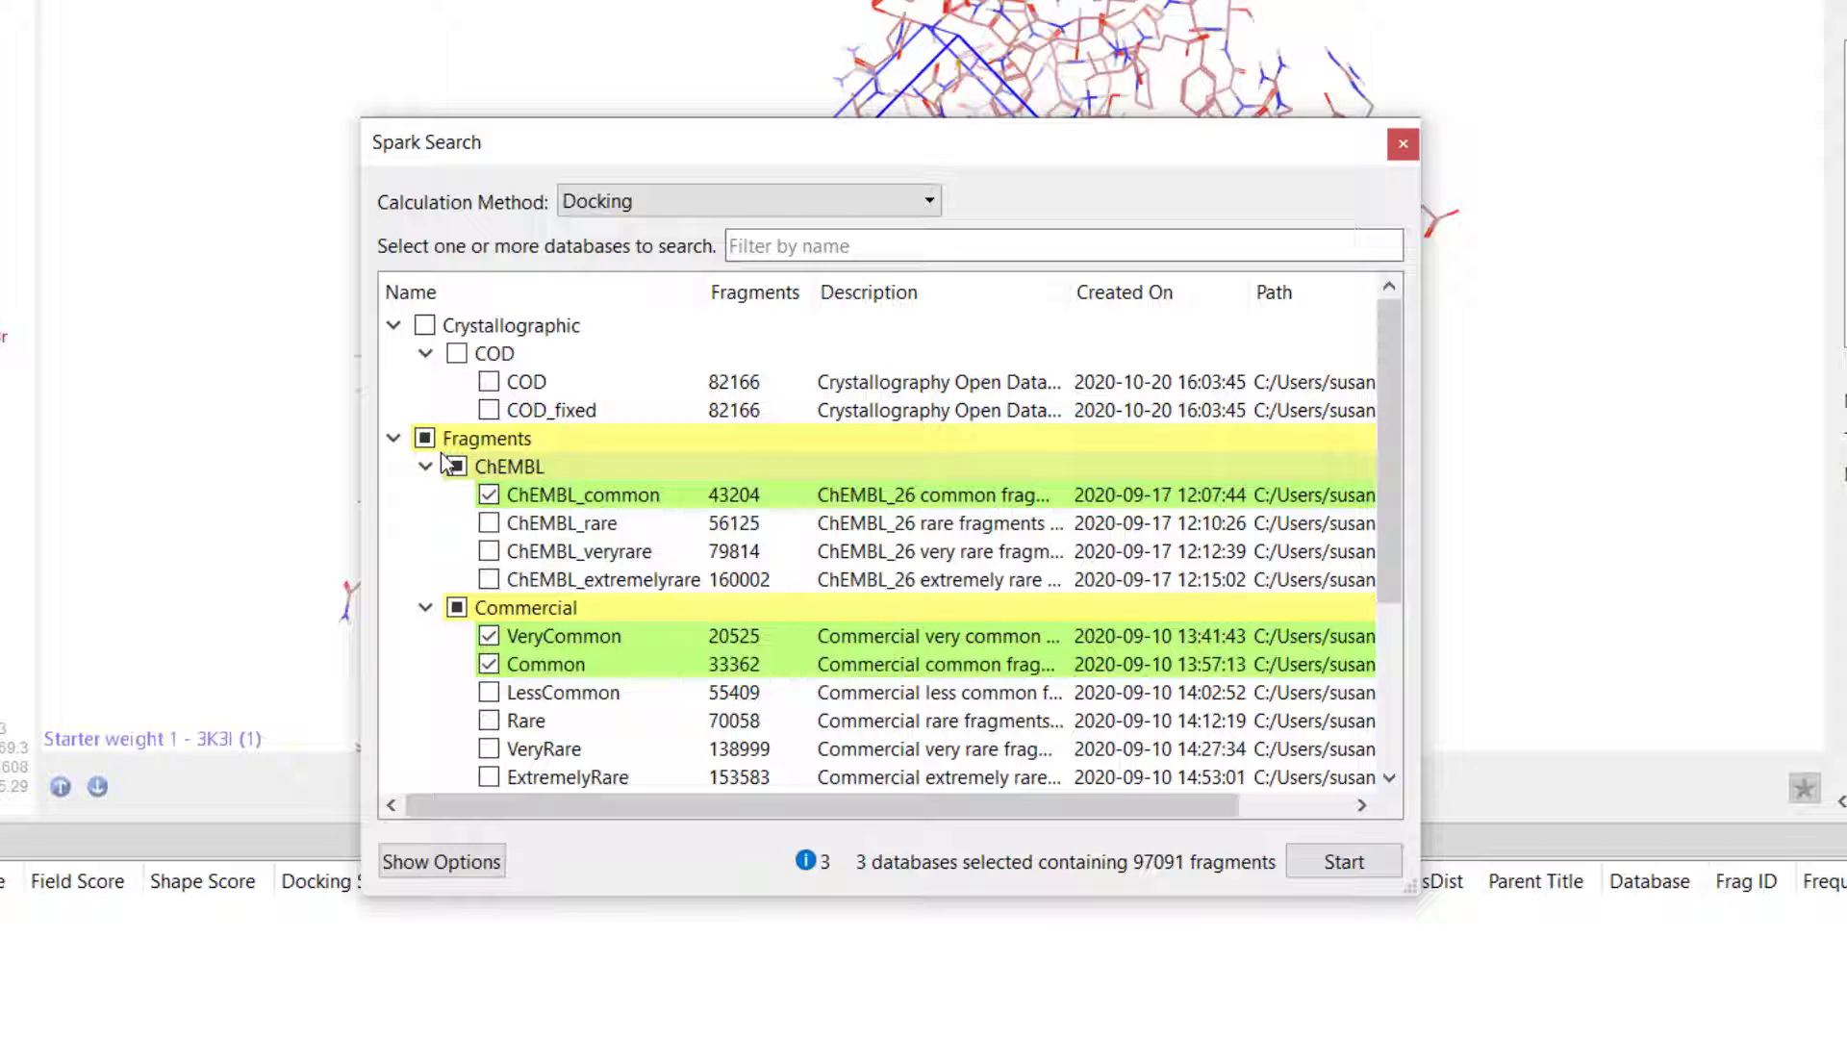
pyautogui.click(425, 439)
pyautogui.click(425, 439)
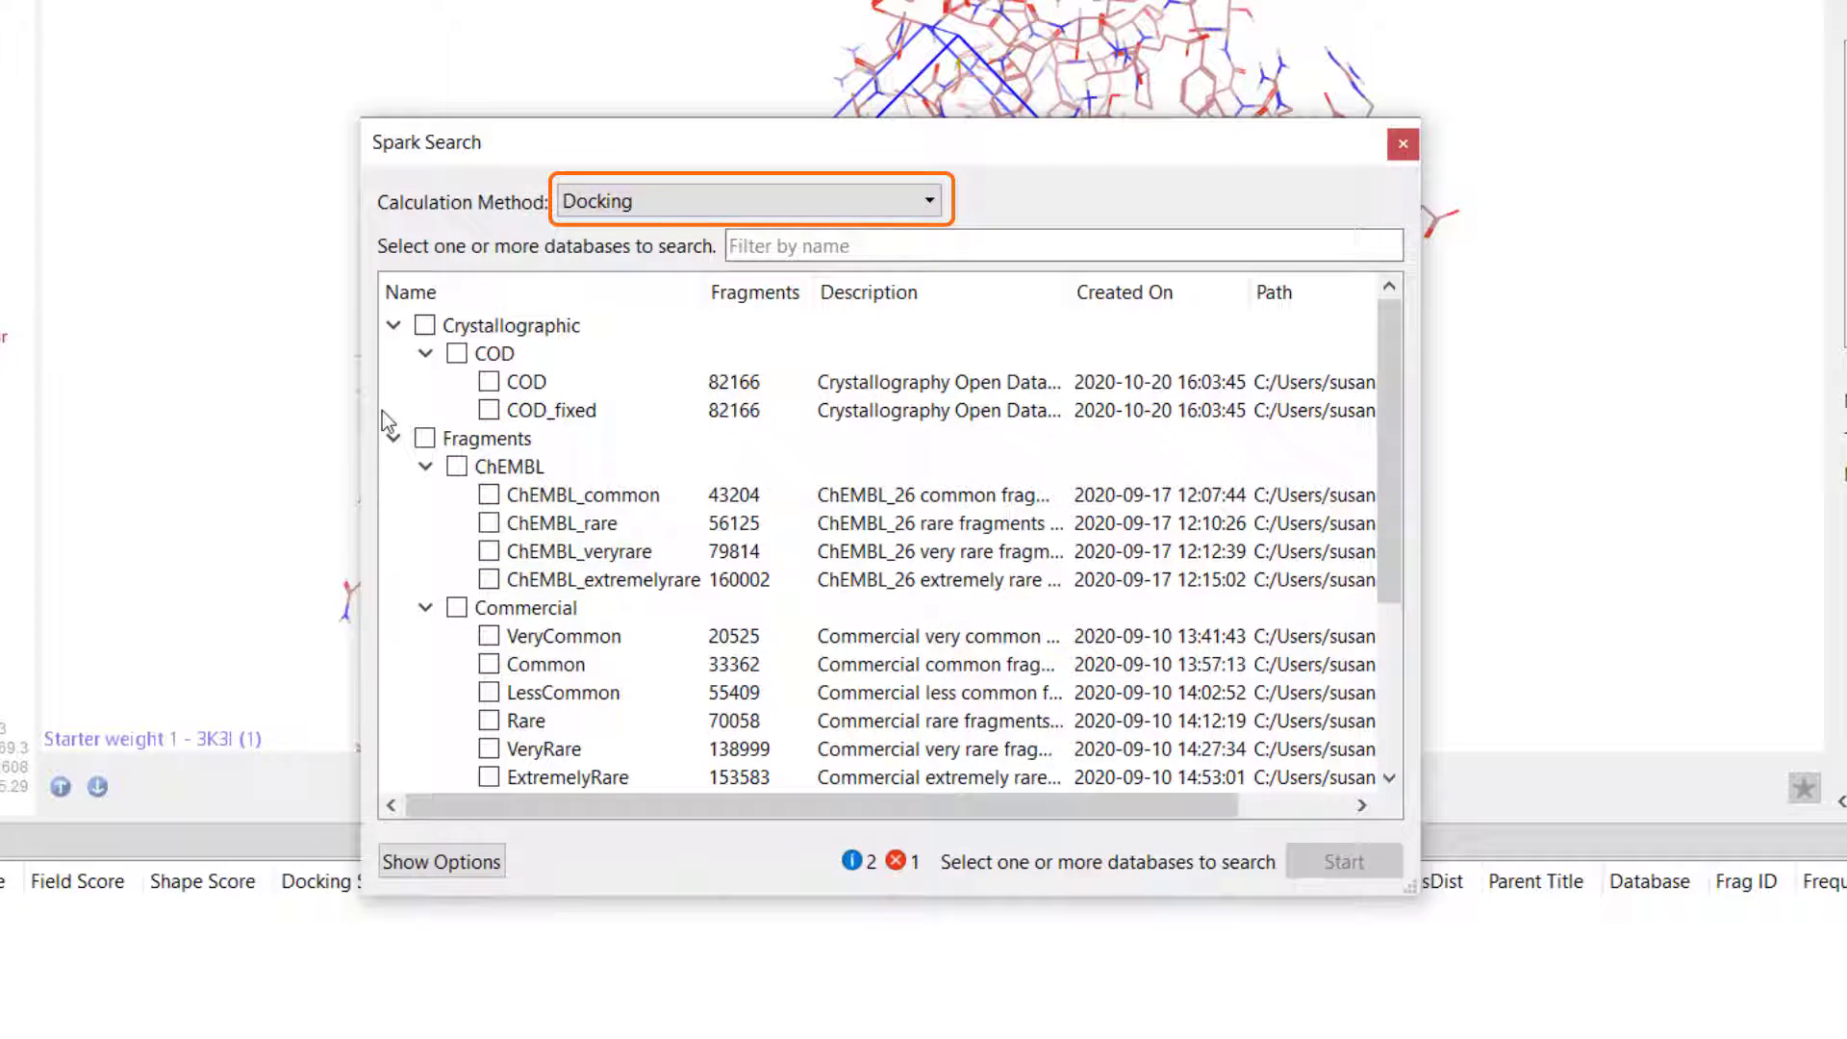
pyautogui.click(393, 439)
pyautogui.click(393, 467)
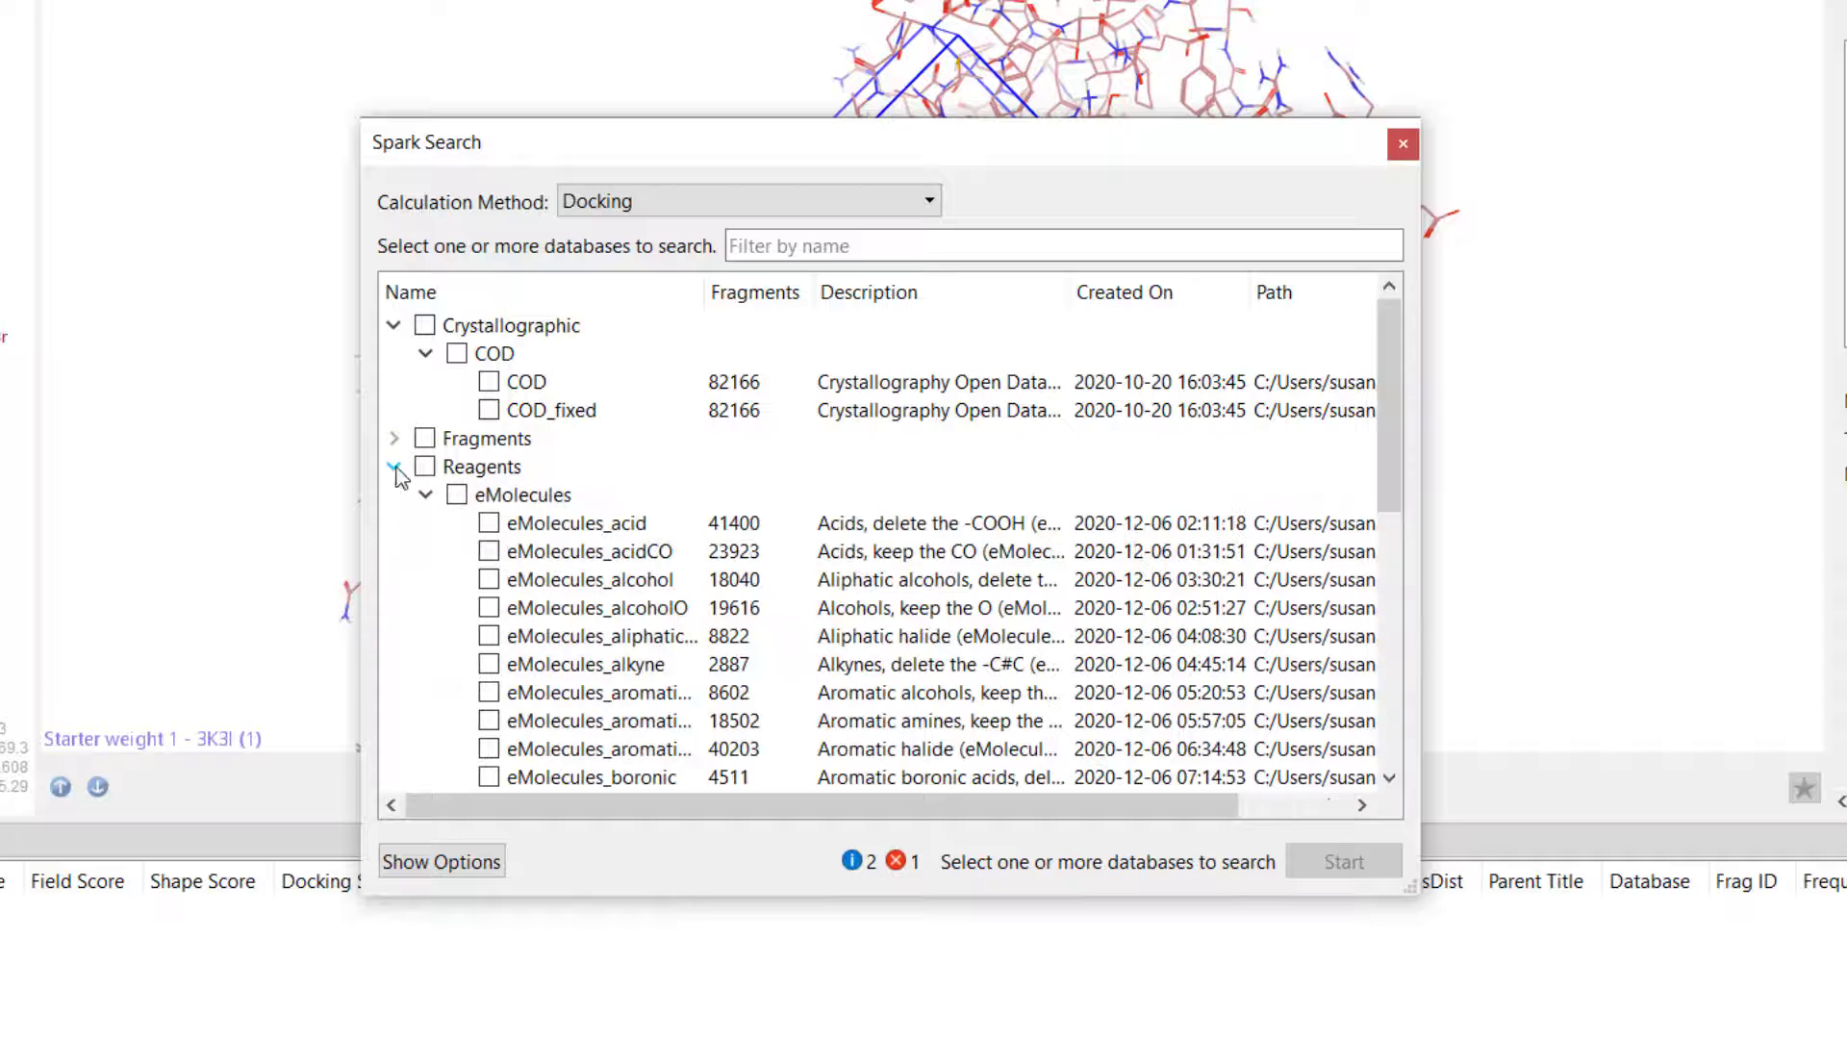
pyautogui.scroll(-2, 676, 536)
pyautogui.scroll(-4, 676, 536)
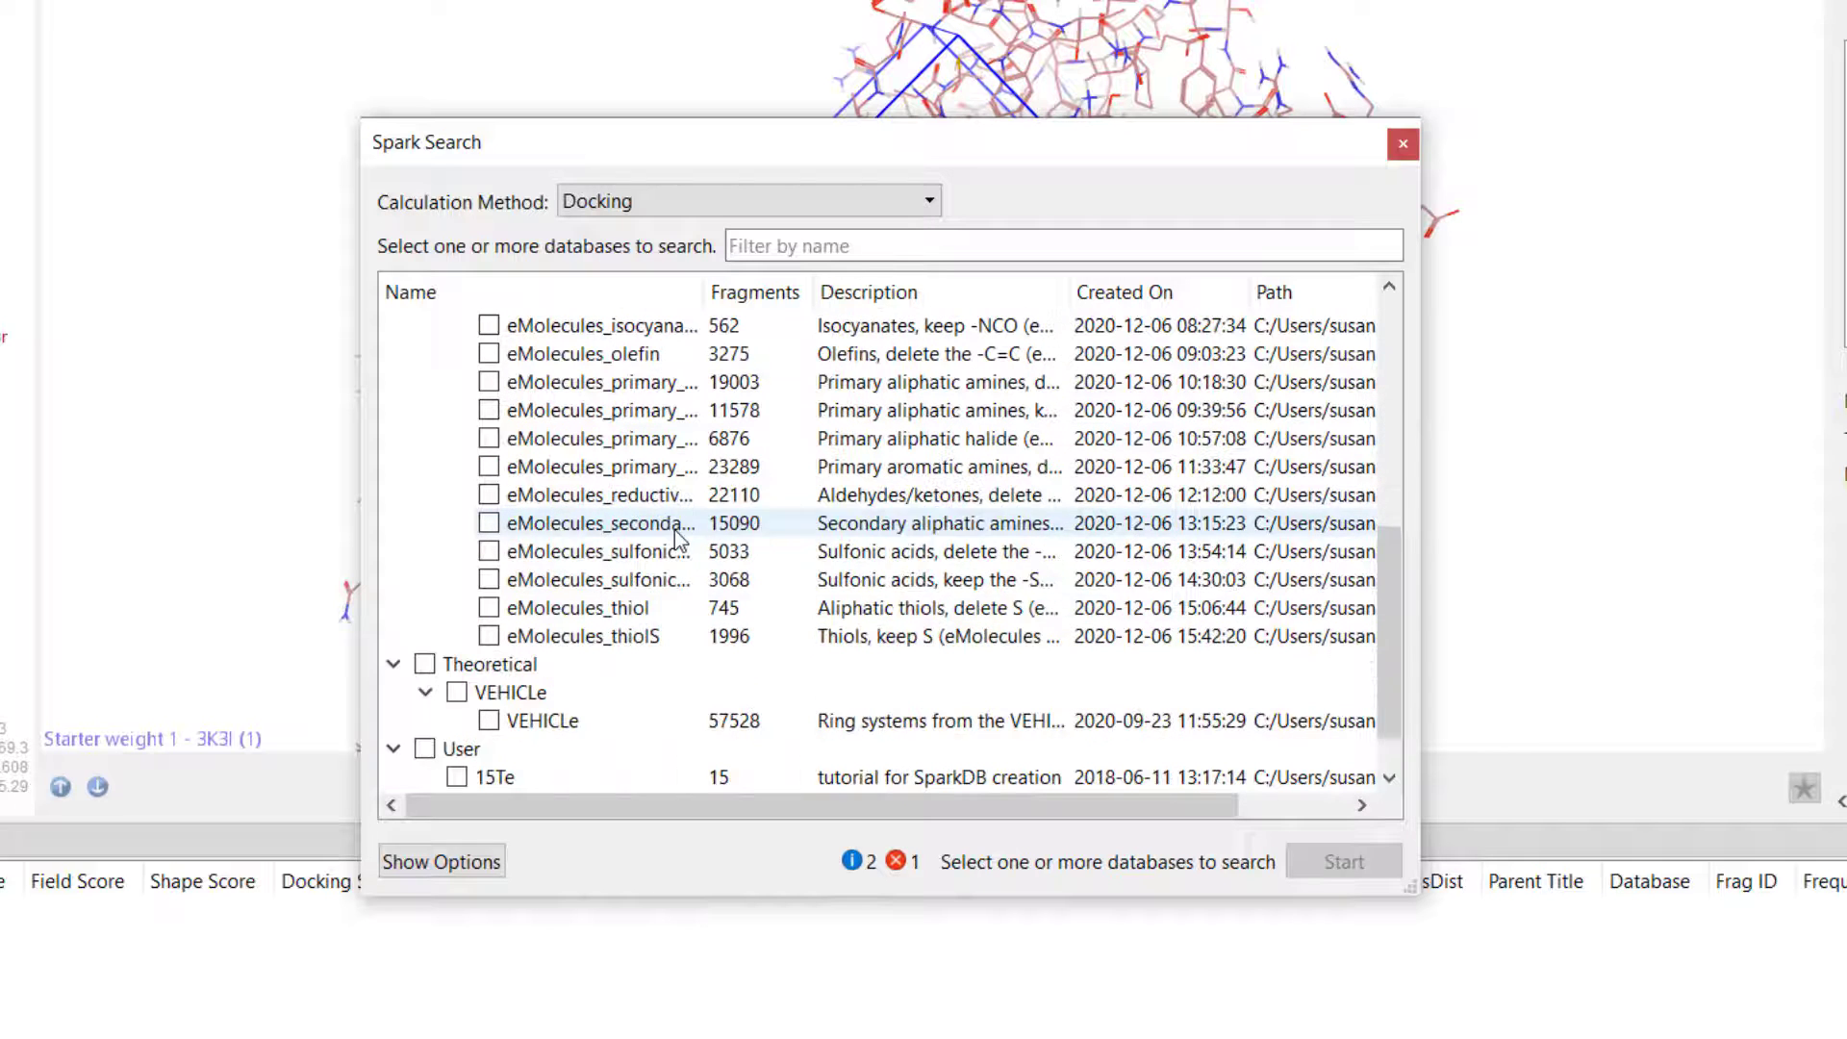
pyautogui.click(488, 635)
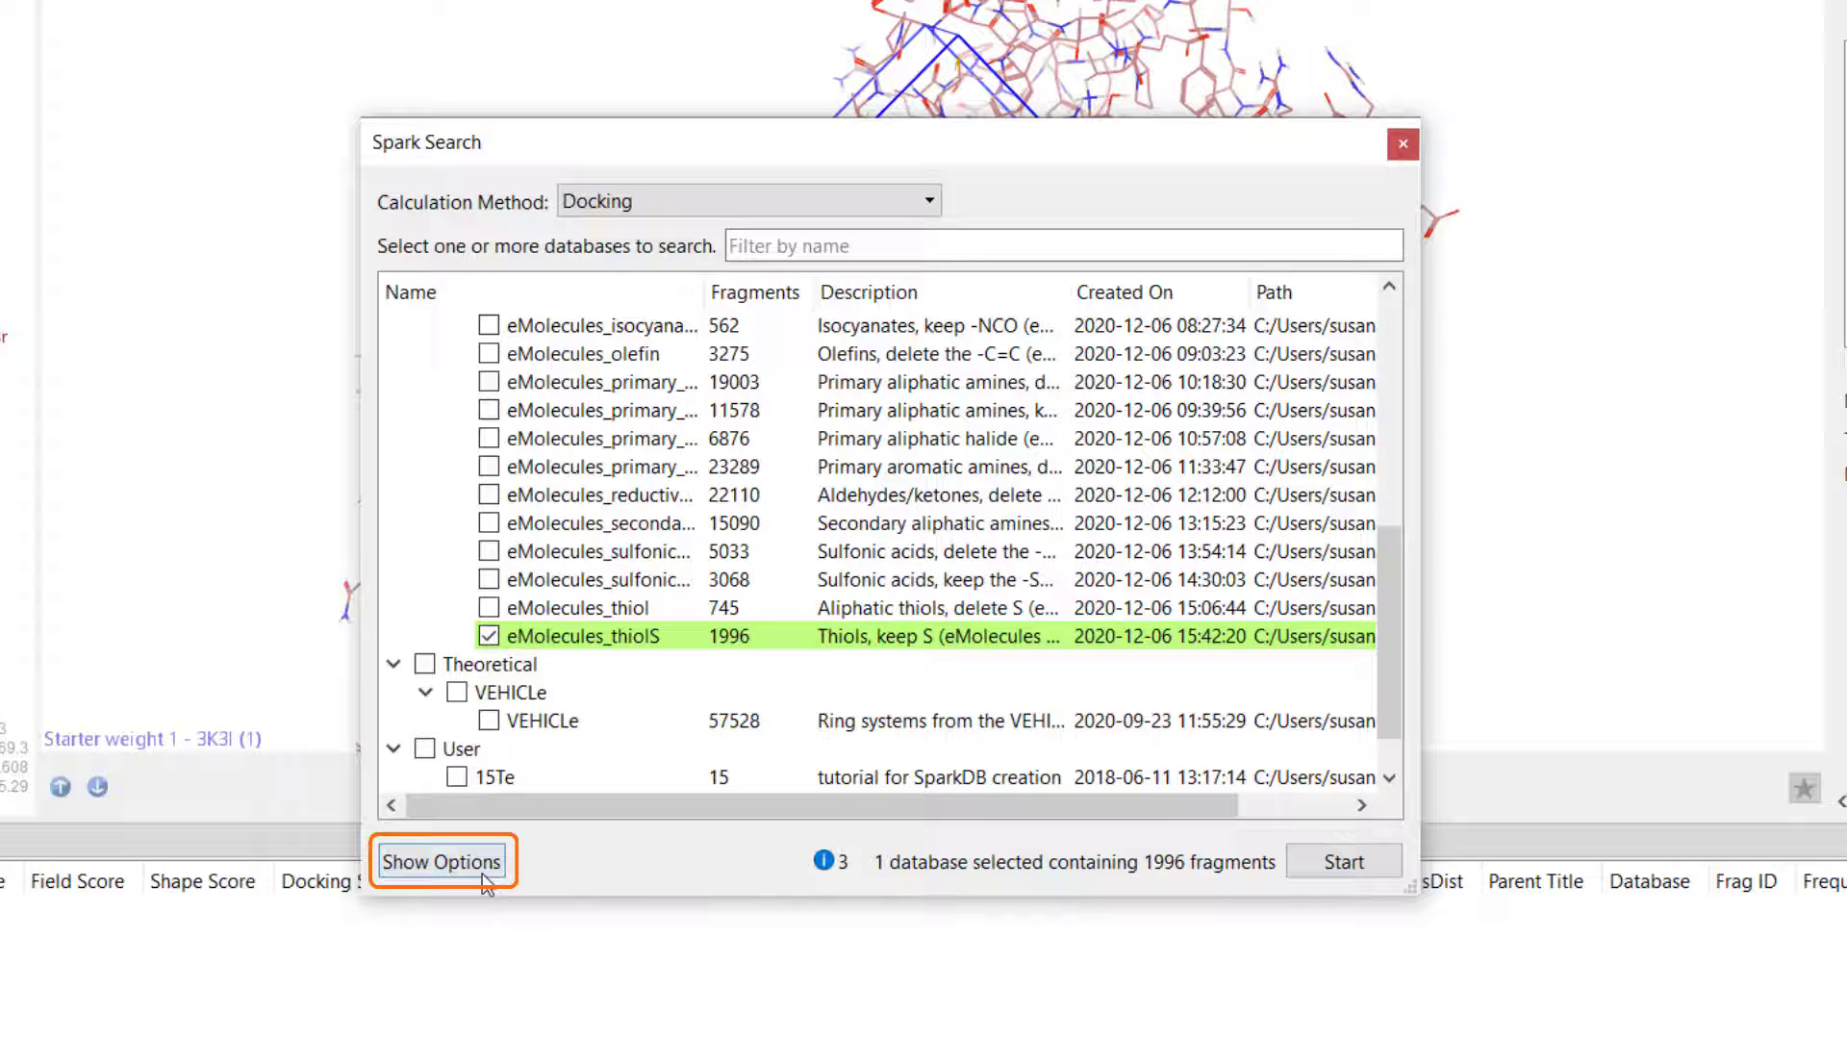
# Check the Scoring, Size Criteria, Filters and Advanced Filters options, then run the eMolecules_thiolS docking search
pyautogui.click(441, 861)
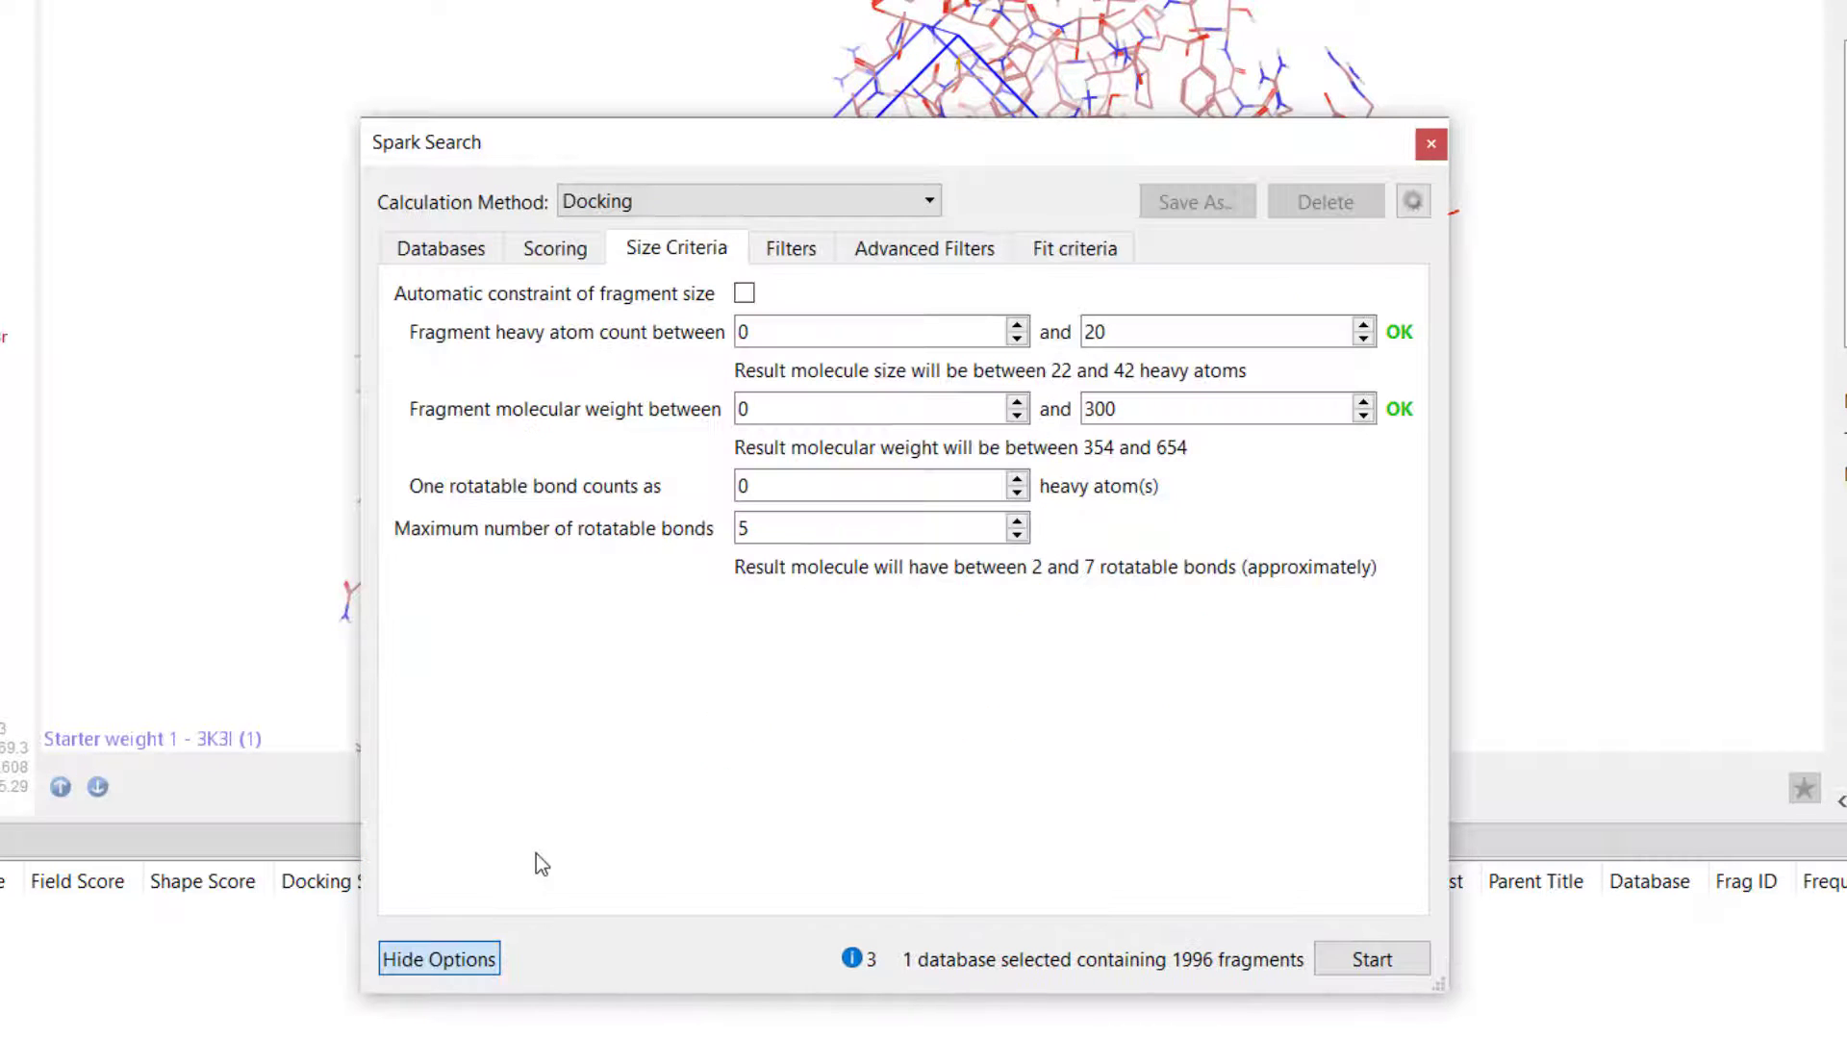
pyautogui.click(556, 252)
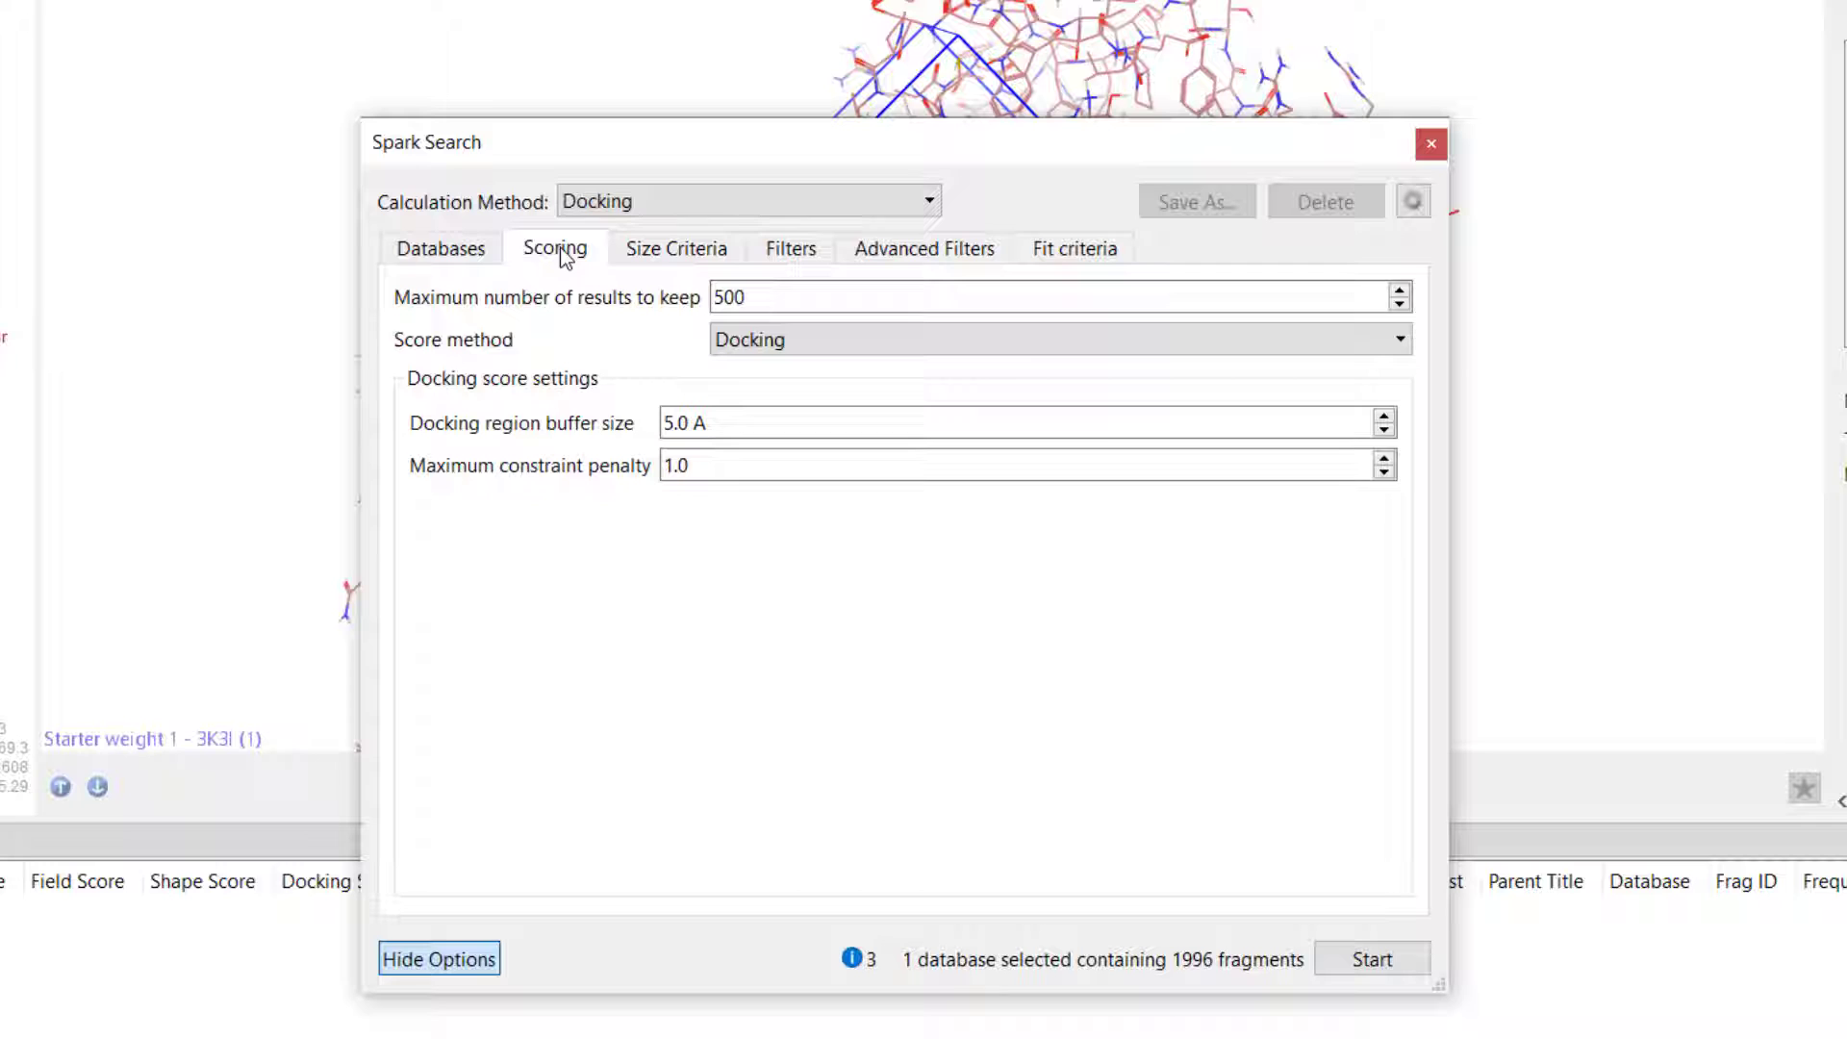
pyautogui.click(654, 248)
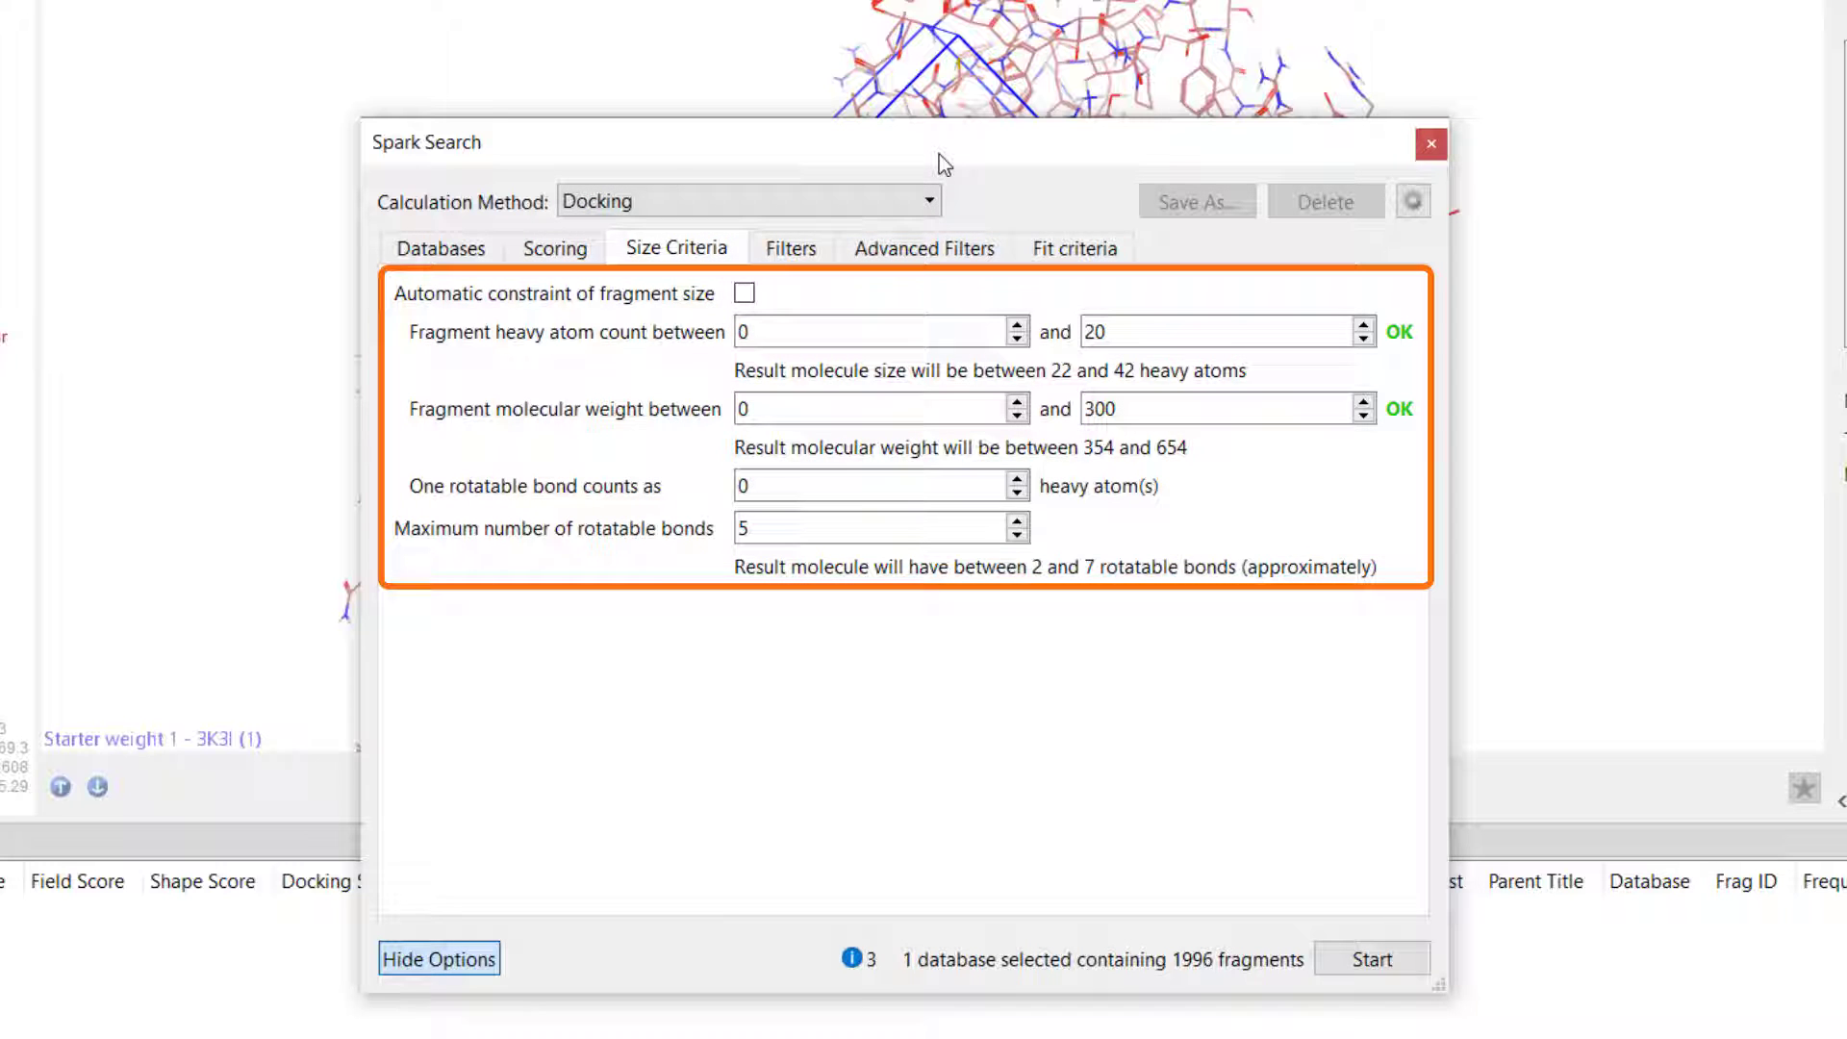
pyautogui.click(800, 253)
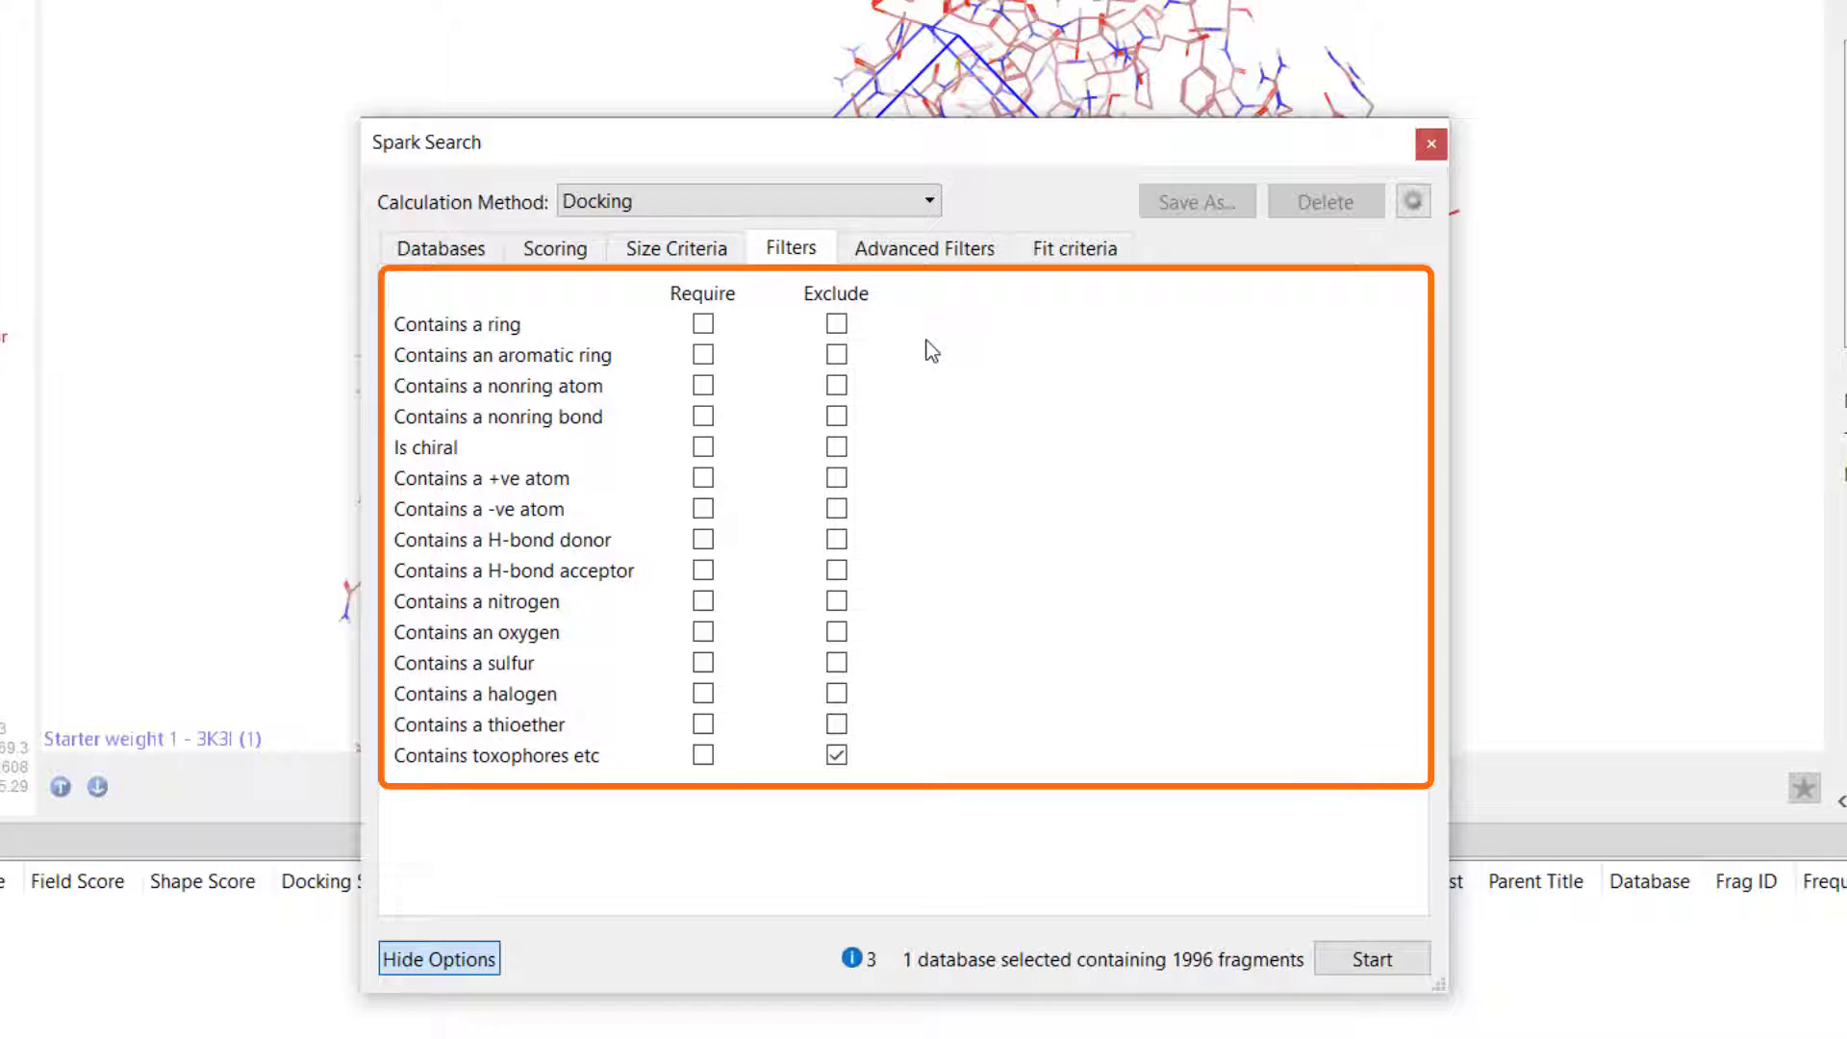
pyautogui.click(929, 252)
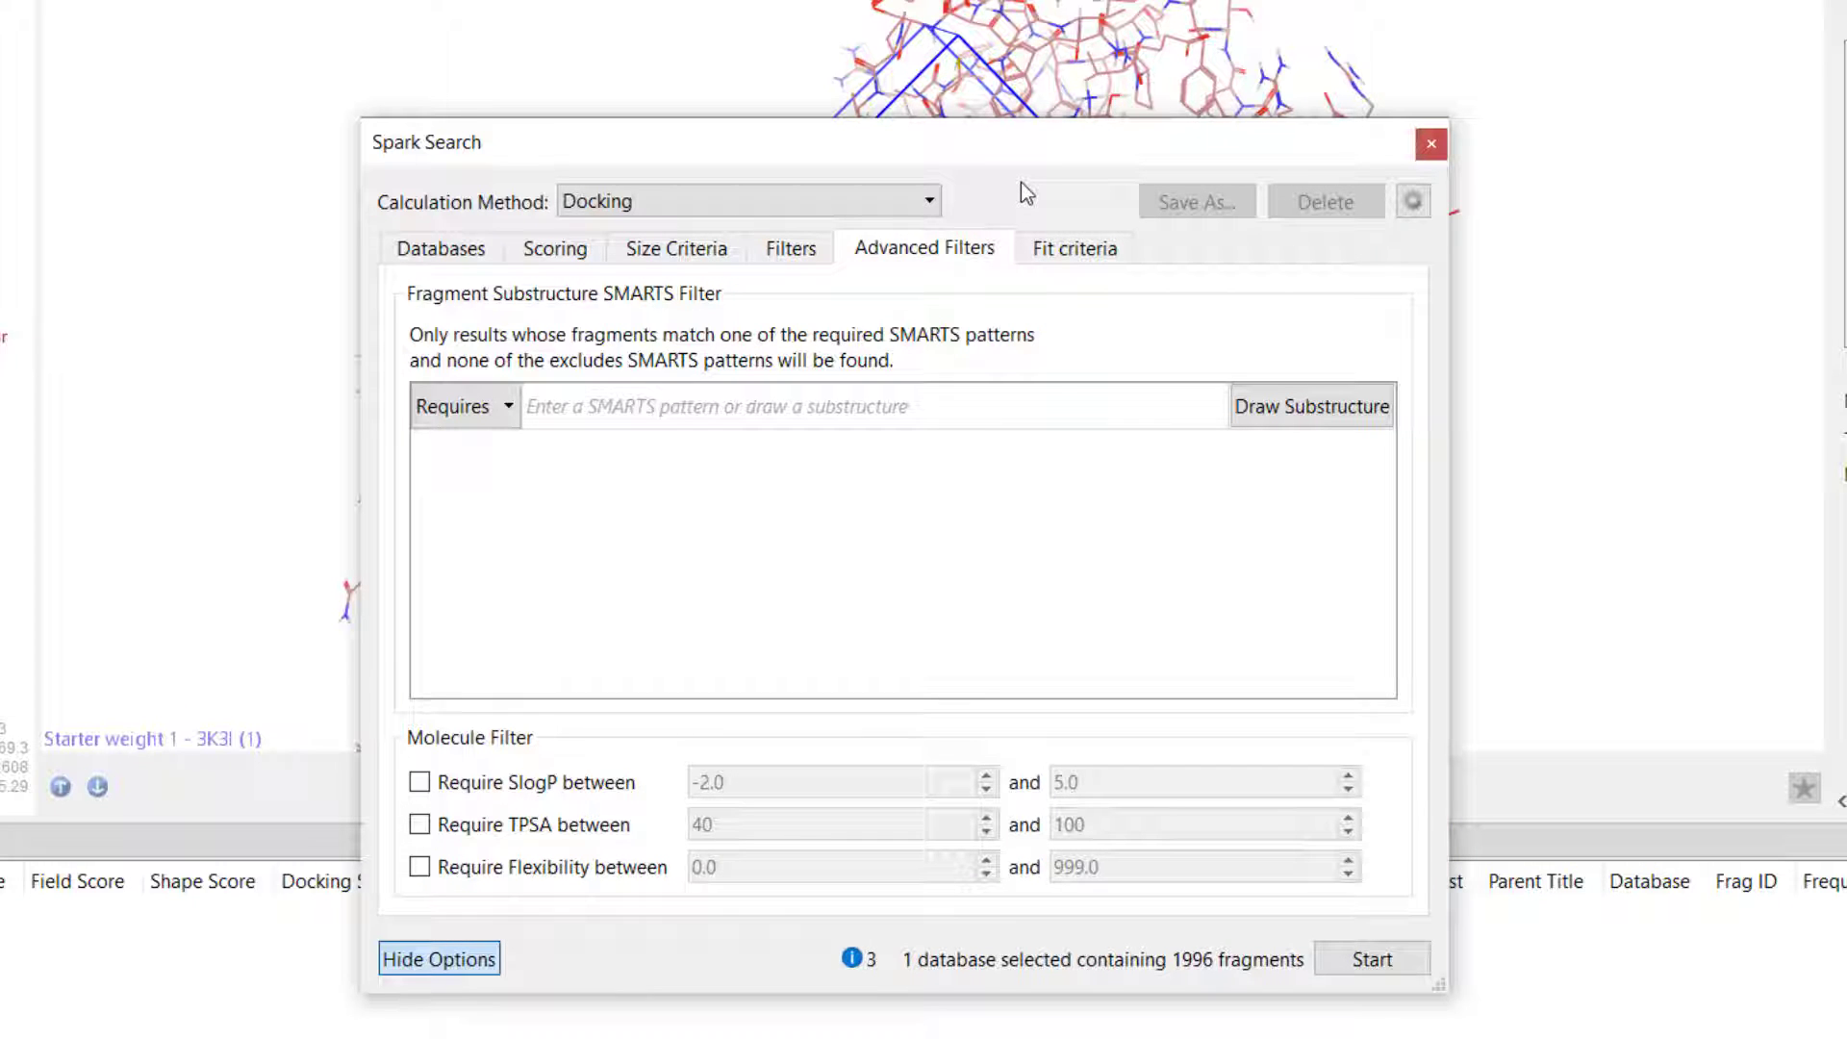
pyautogui.click(1361, 962)
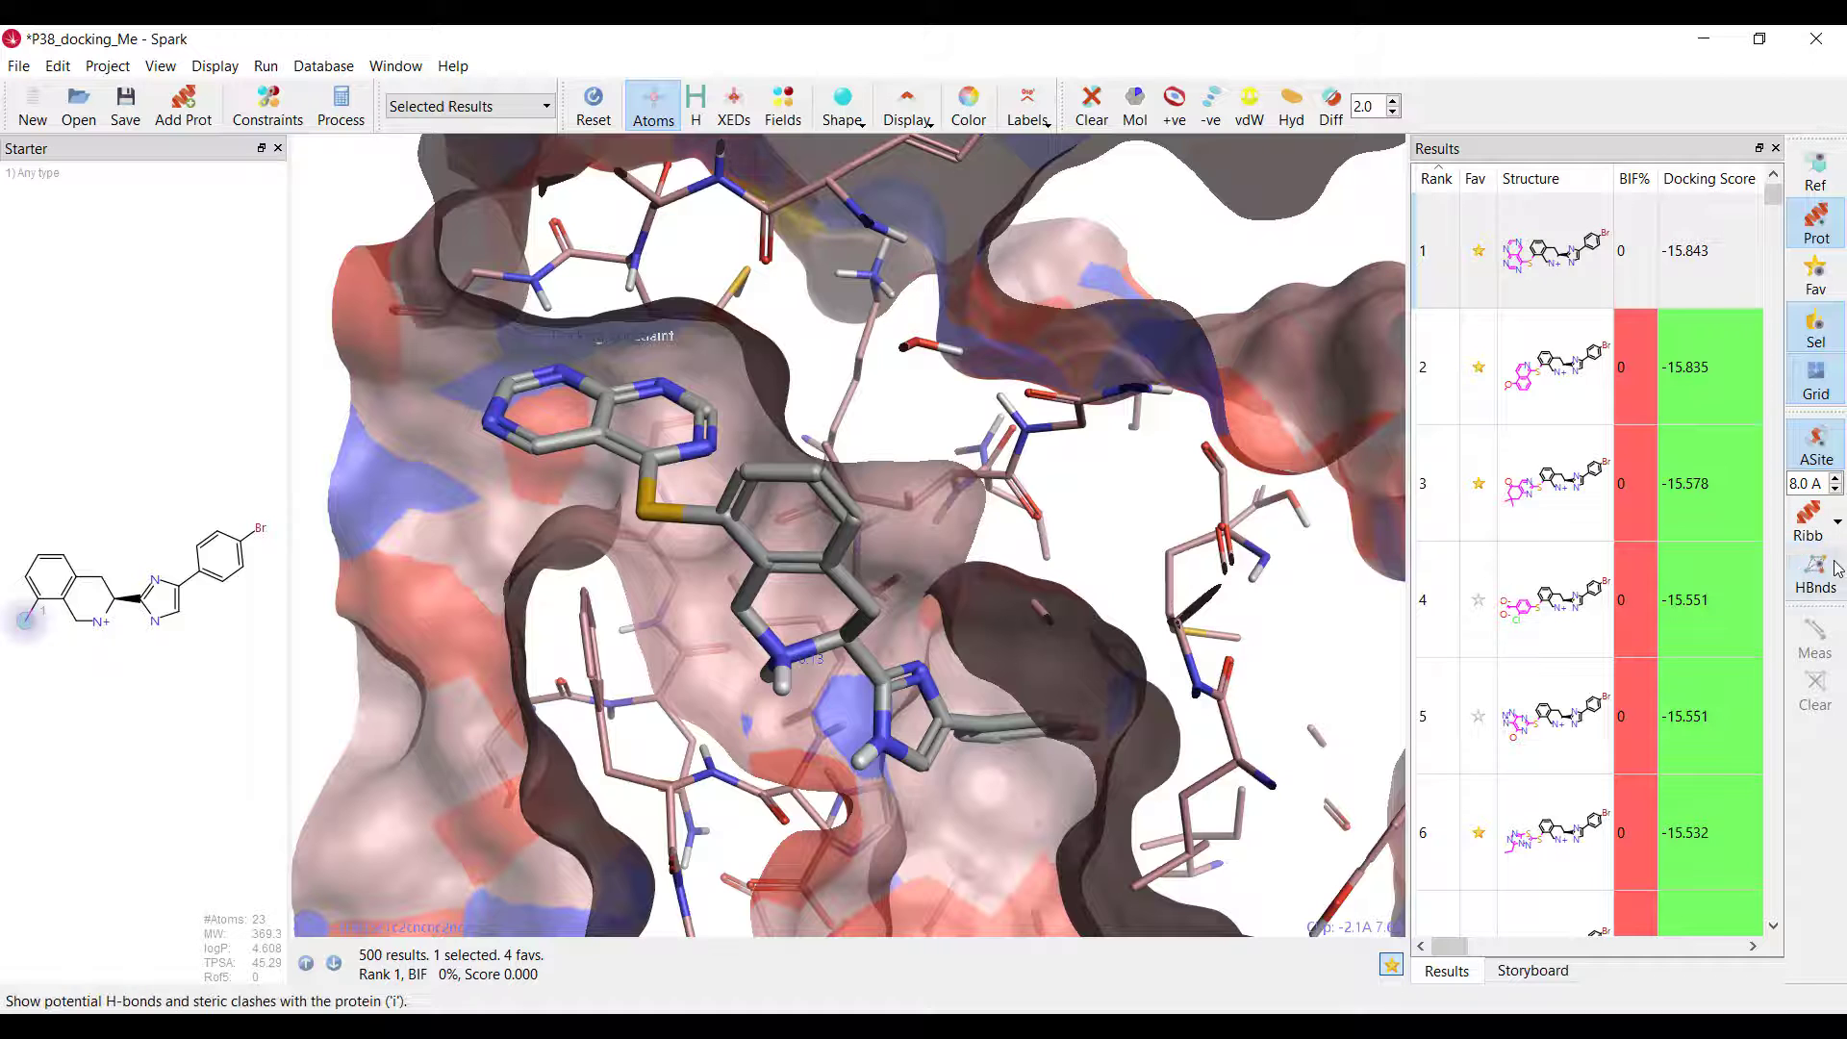
# Turn on hydrogen-bond display and step through the top-ranked docked poses from rank 1 down
pyautogui.click(1836, 570)
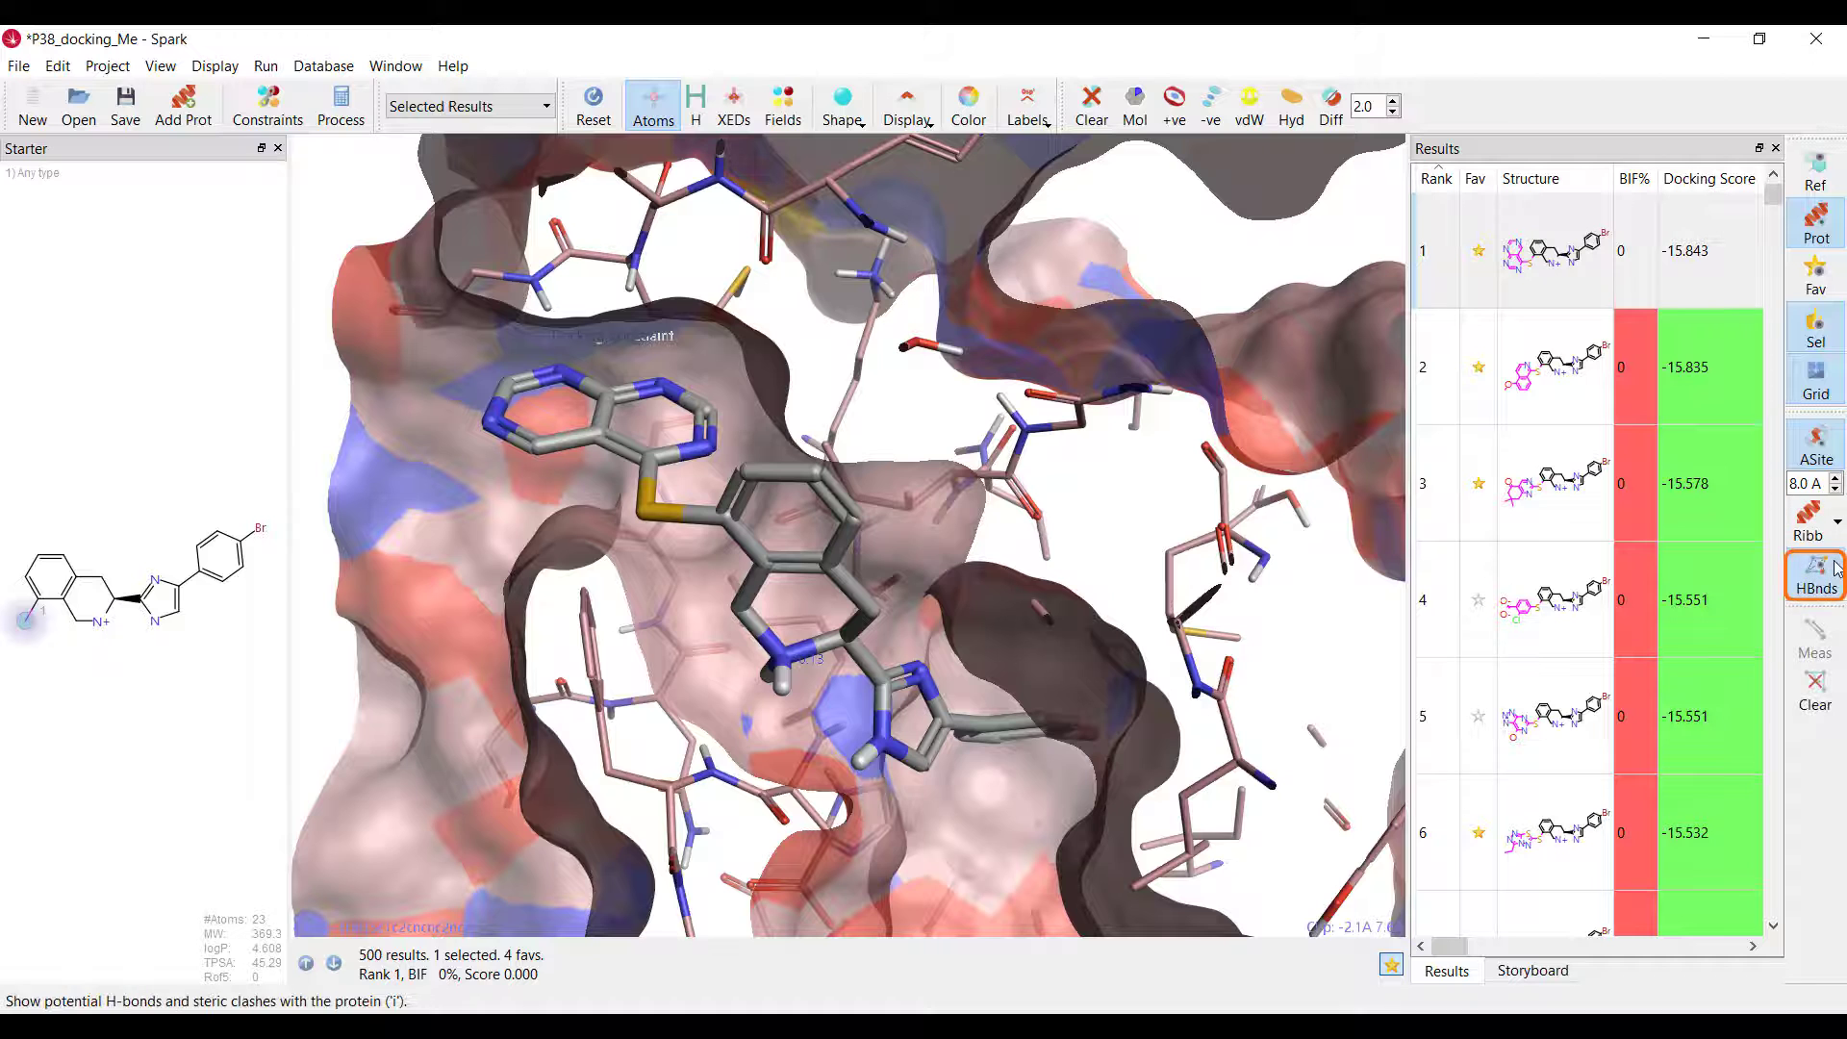
pyautogui.click(1523, 278)
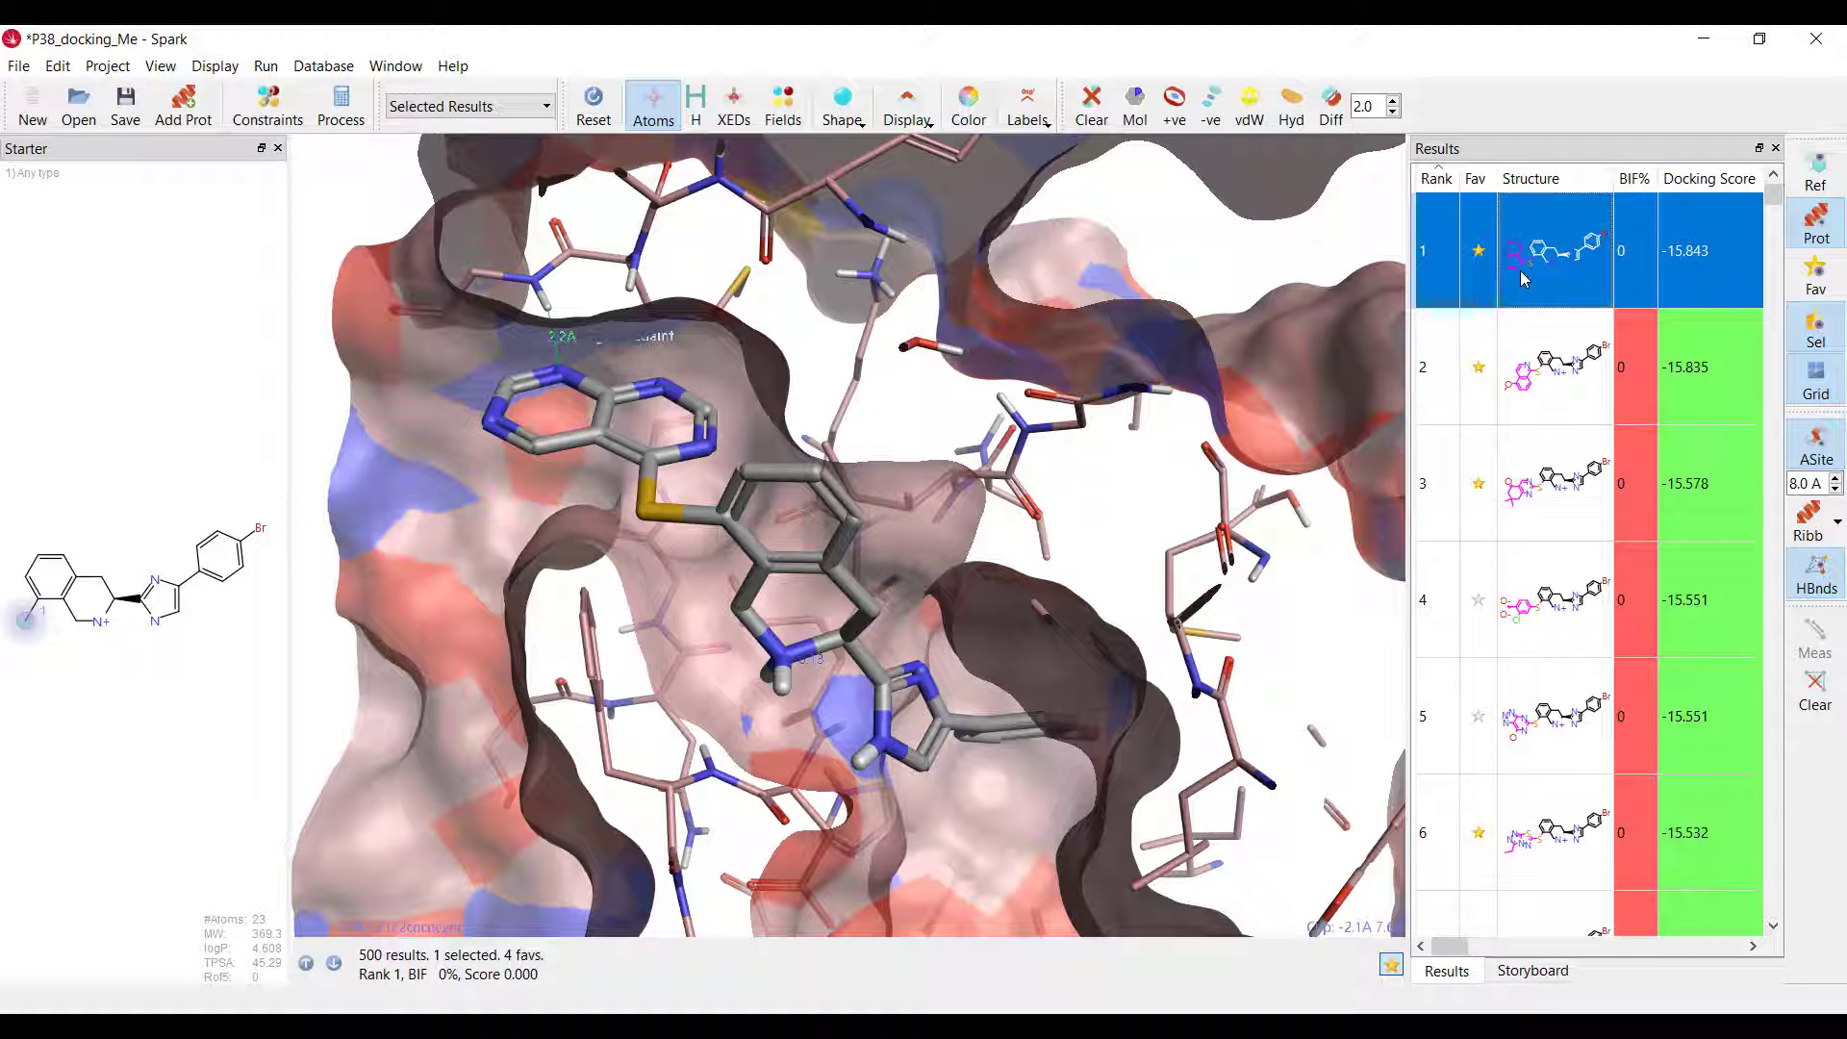
pyautogui.press('Down')
pyautogui.press('Down')
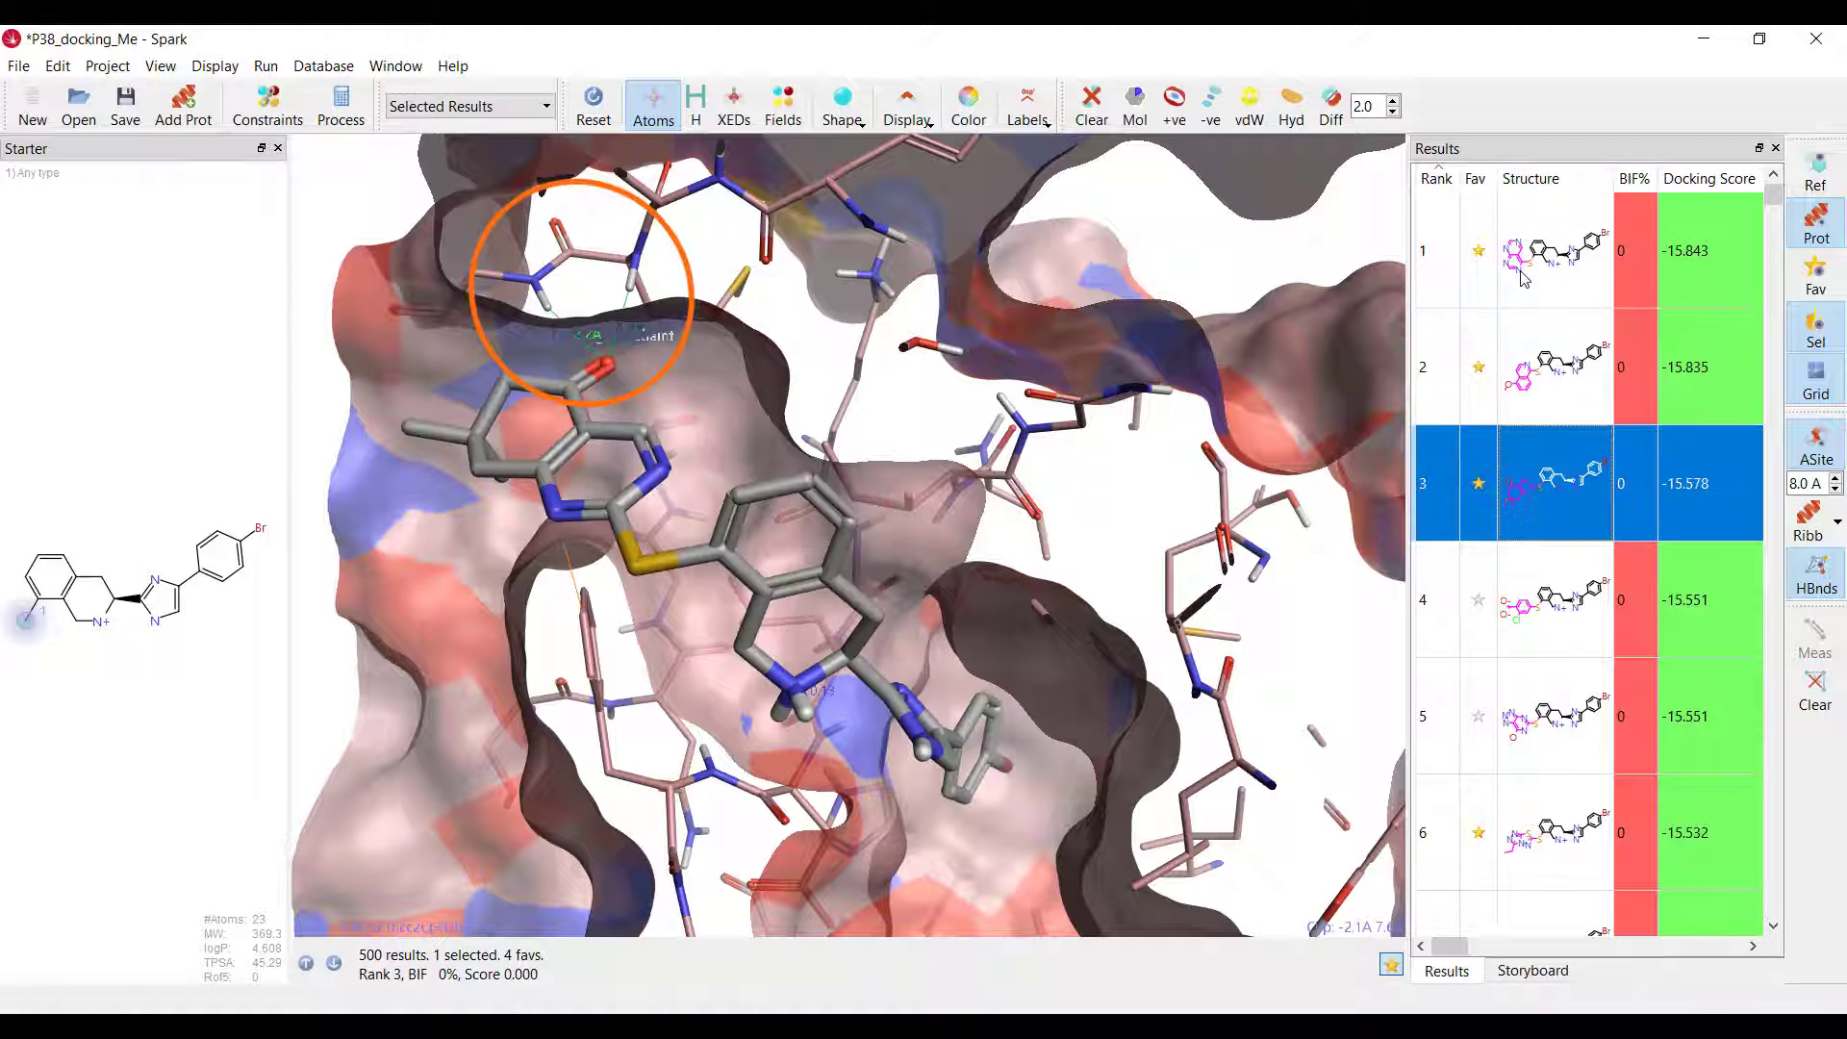
pyautogui.press('Down')
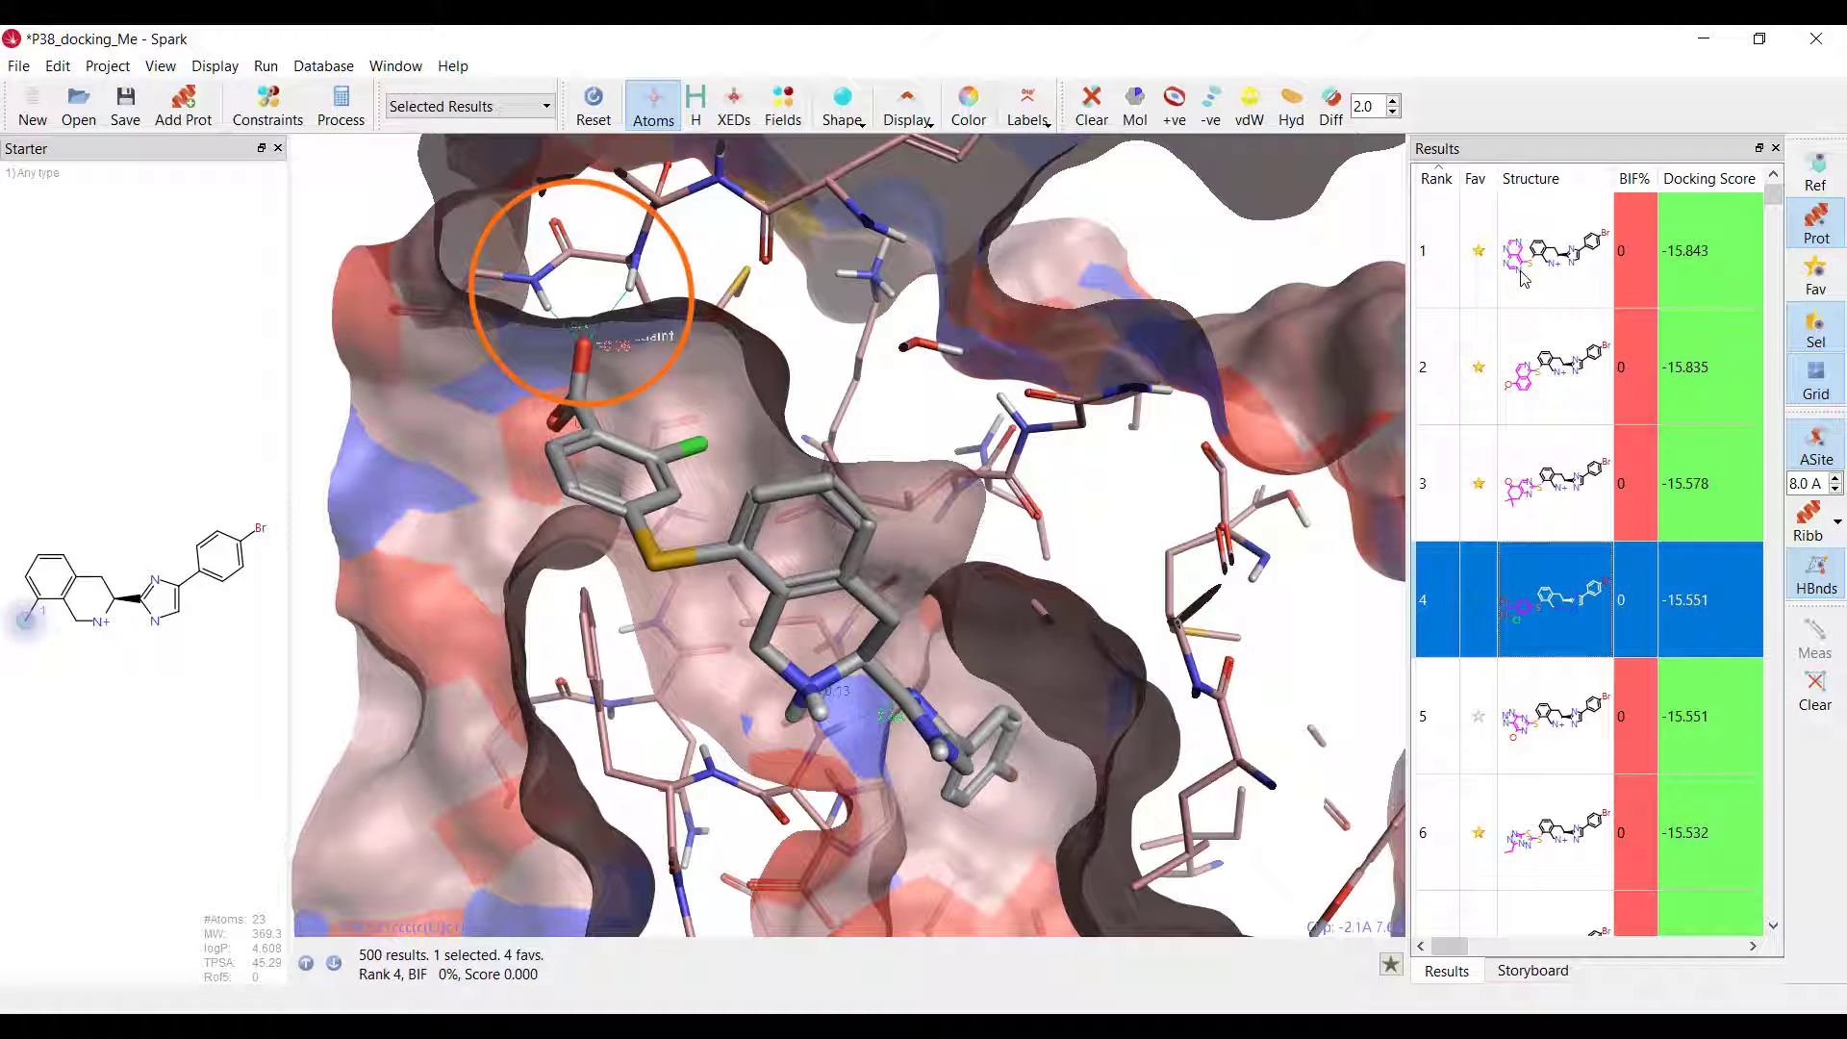
pyautogui.press('Down')
pyautogui.press('Down')
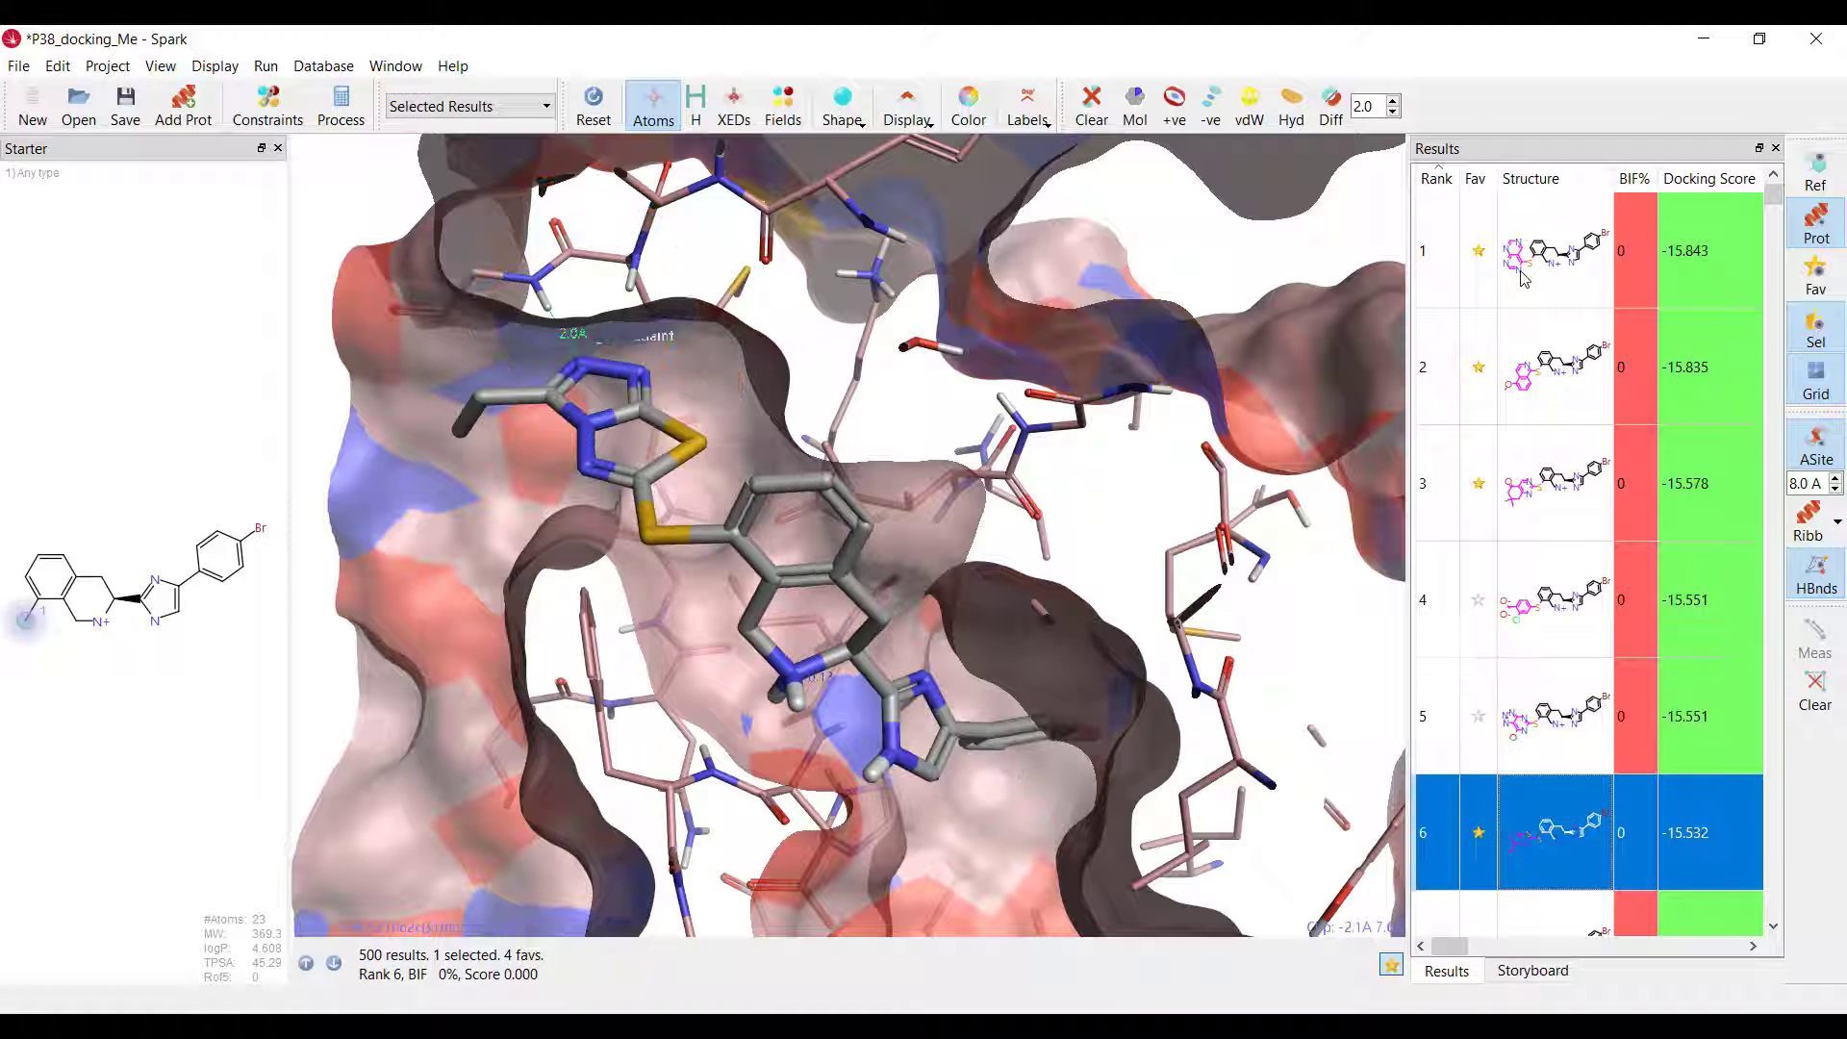